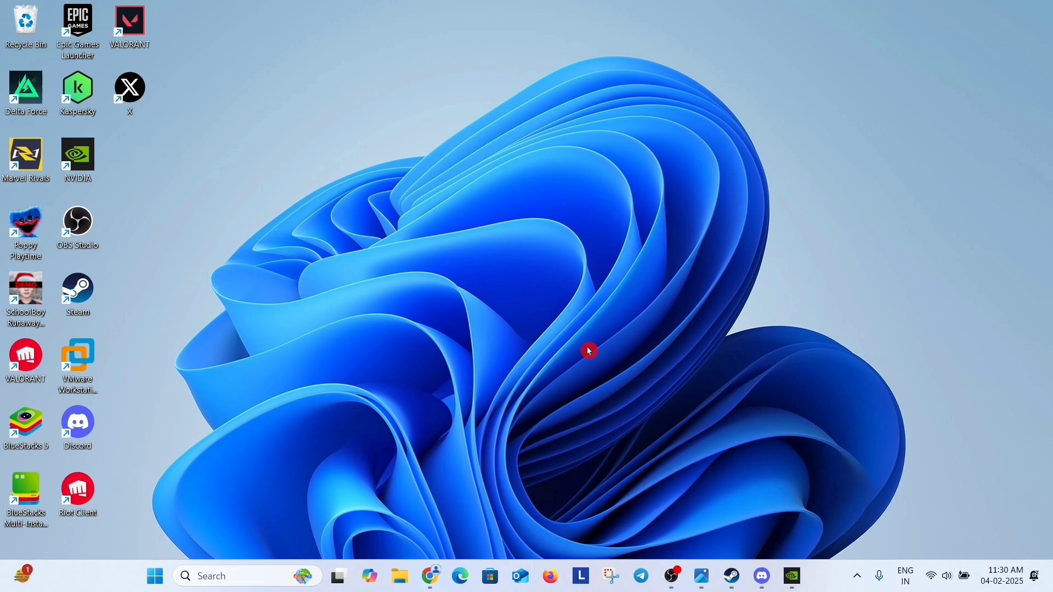
# Minimize the Photos screenshot listing the five graphics tips to reveal the desktop.
pyautogui.click(702, 576)
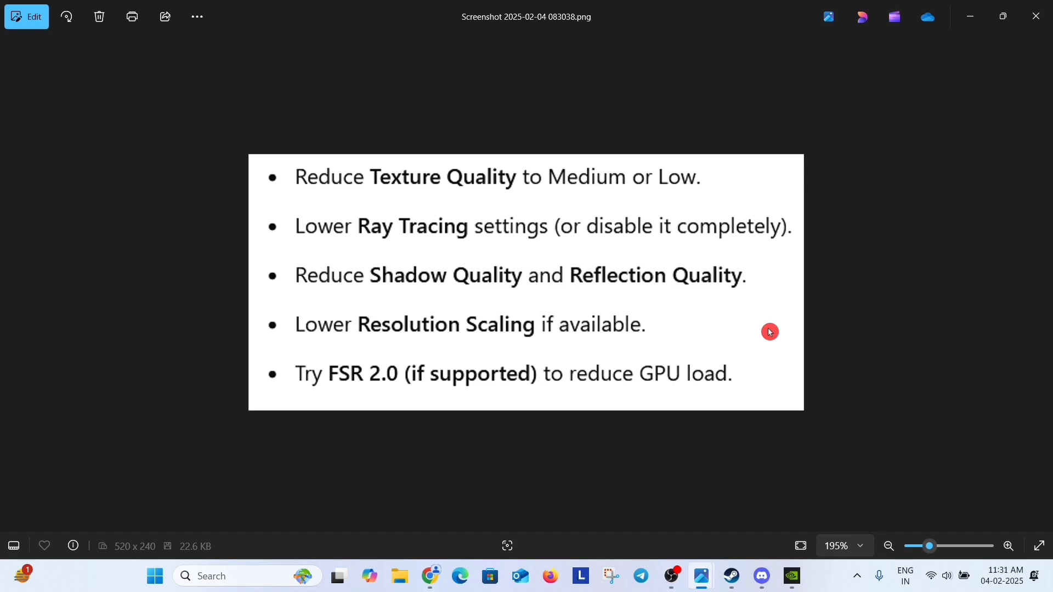
# Open System Properties via a 'system settings' search and centre its window.
pyautogui.click(971, 17)
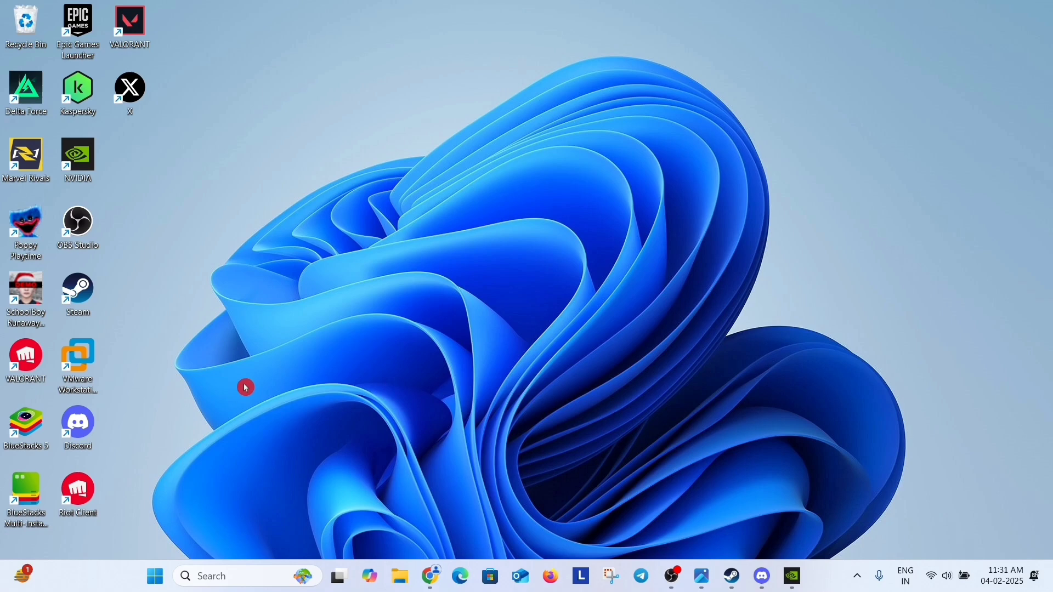
pyautogui.click(216, 583)
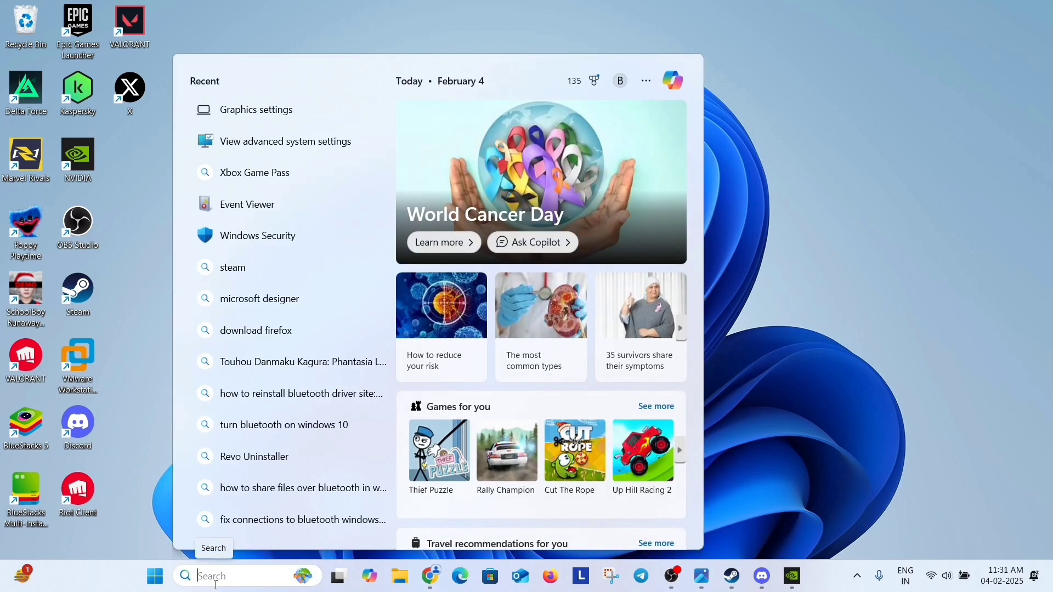
pyautogui.write('system settings')
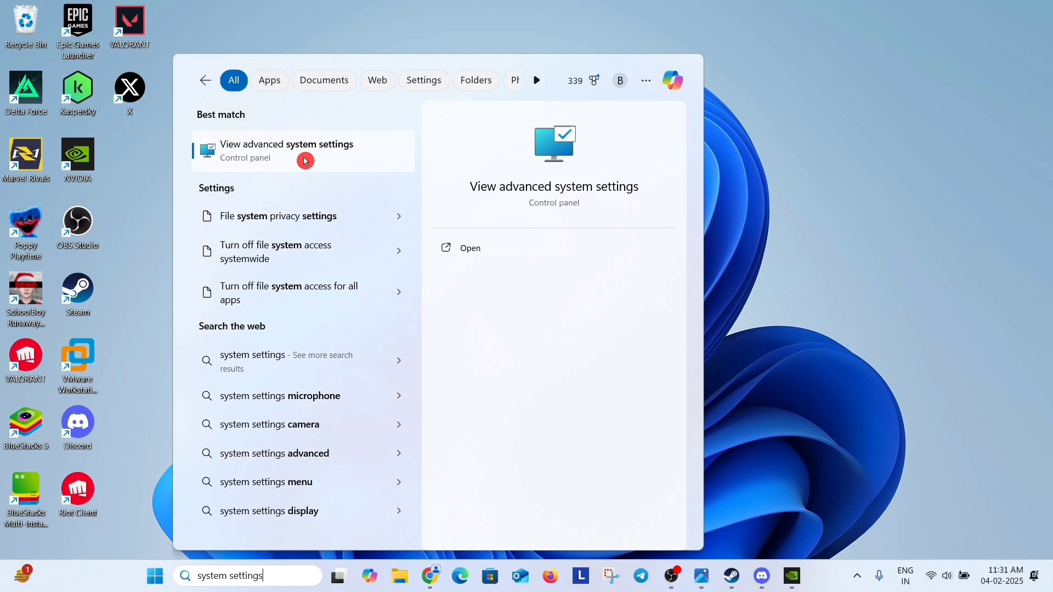
pyautogui.click(328, 159)
pyautogui.moveTo(168, 53); pyautogui.dragTo(471, 101)
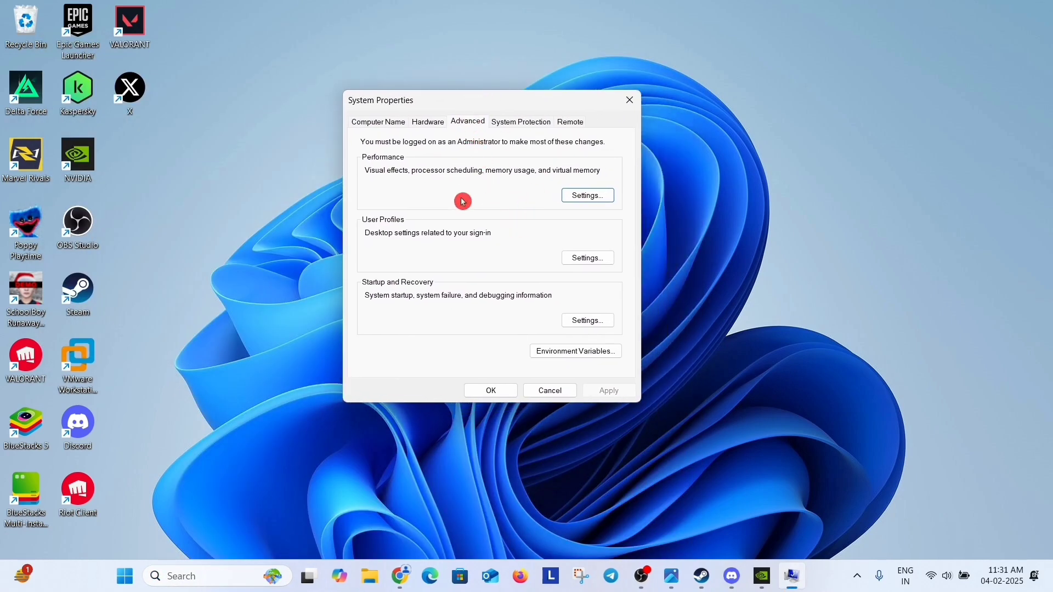
# In Virtual Memory, turn off automatic paging and choose Custom size for drive F:.
pyautogui.click(593, 195)
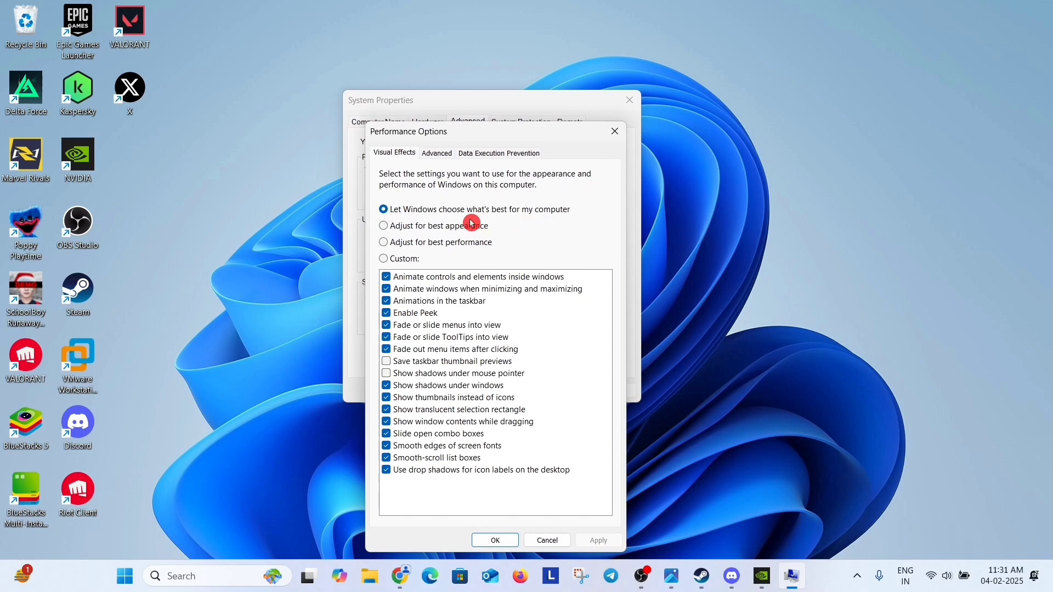
pyautogui.click(439, 156)
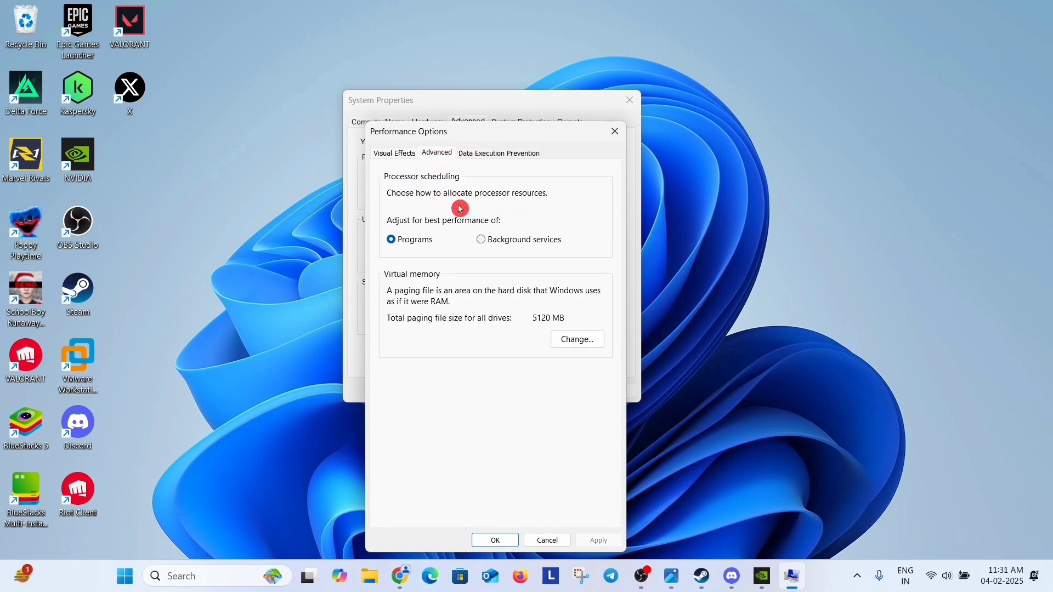
pyautogui.click(576, 339)
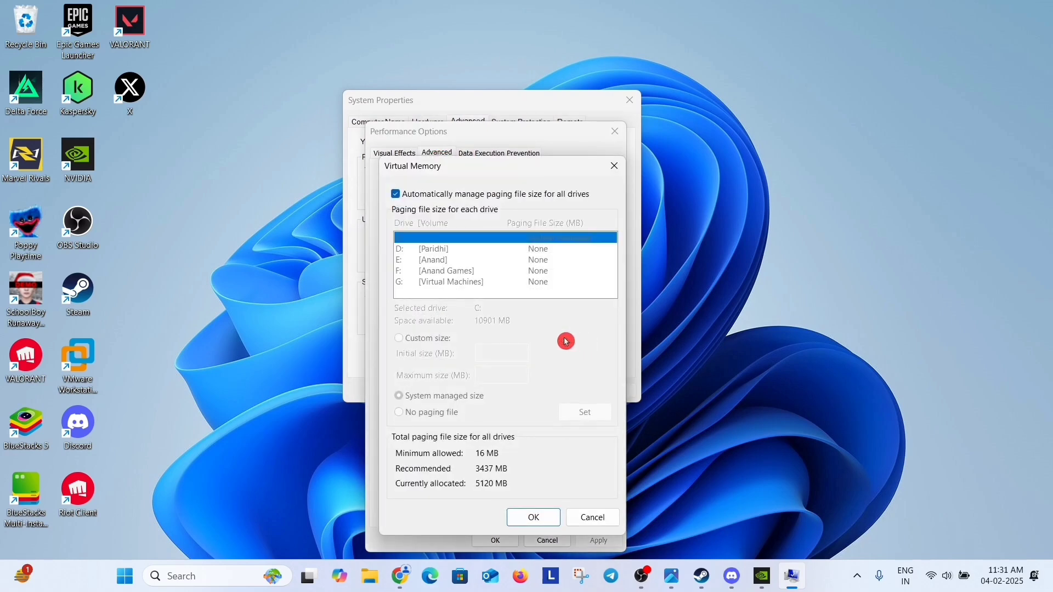
pyautogui.click(397, 196)
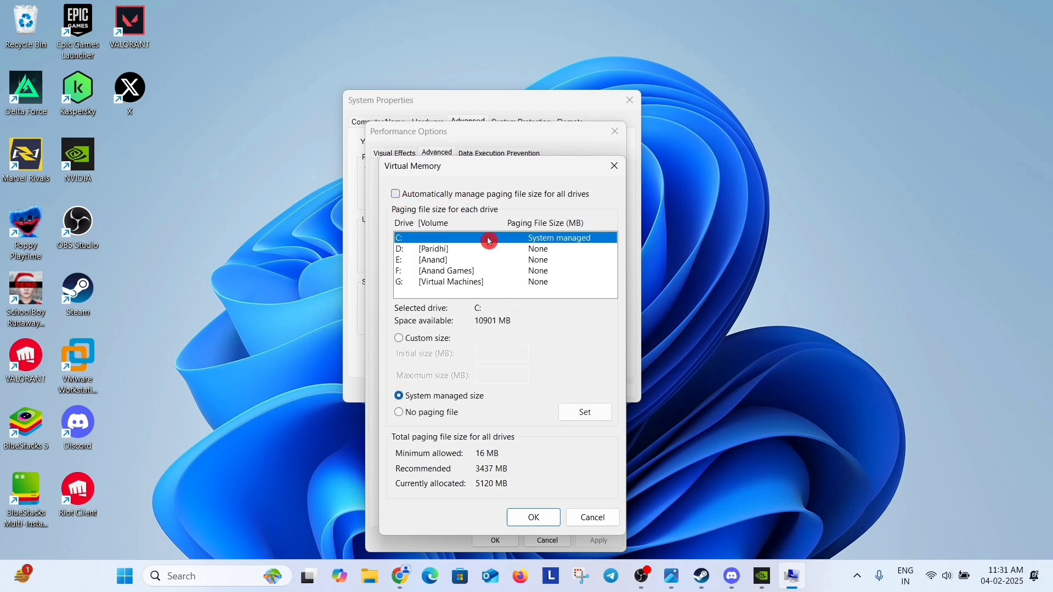
pyautogui.click(453, 273)
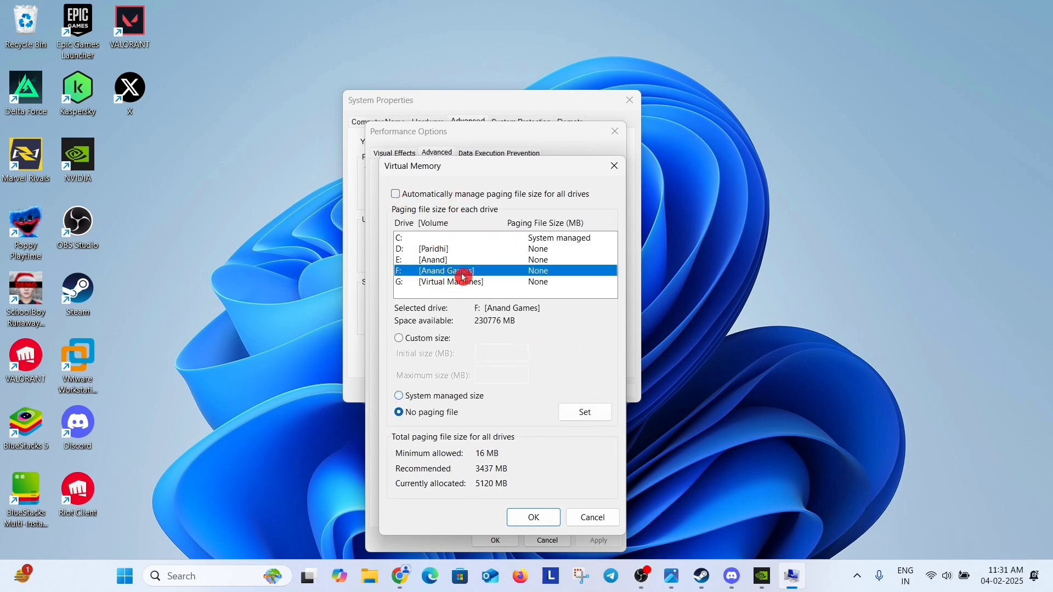
pyautogui.click(422, 345)
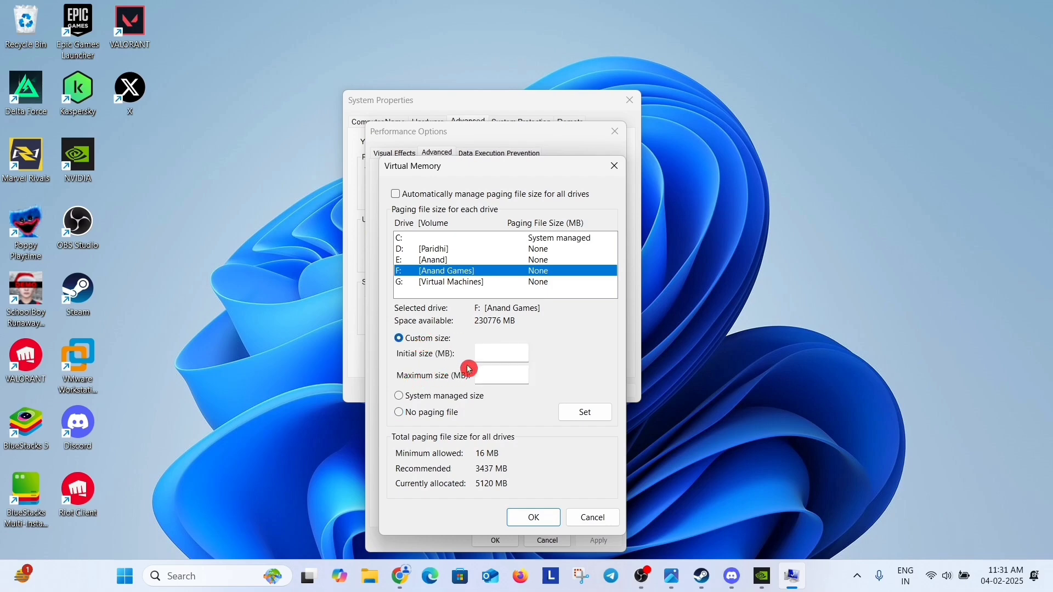
pyautogui.hotkey('alt', 'Tab')
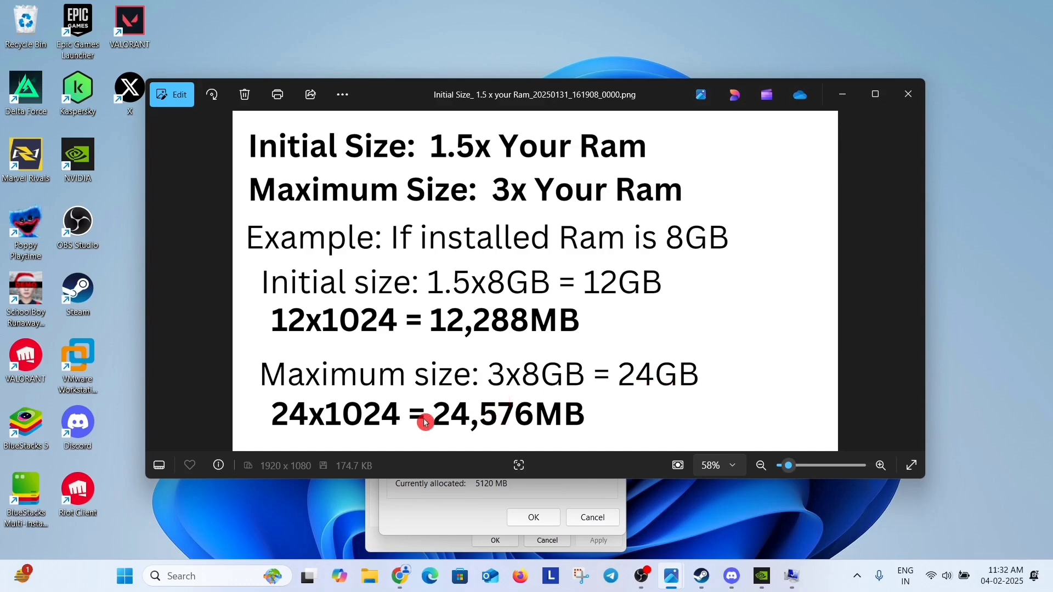
pyautogui.press('super+Down')
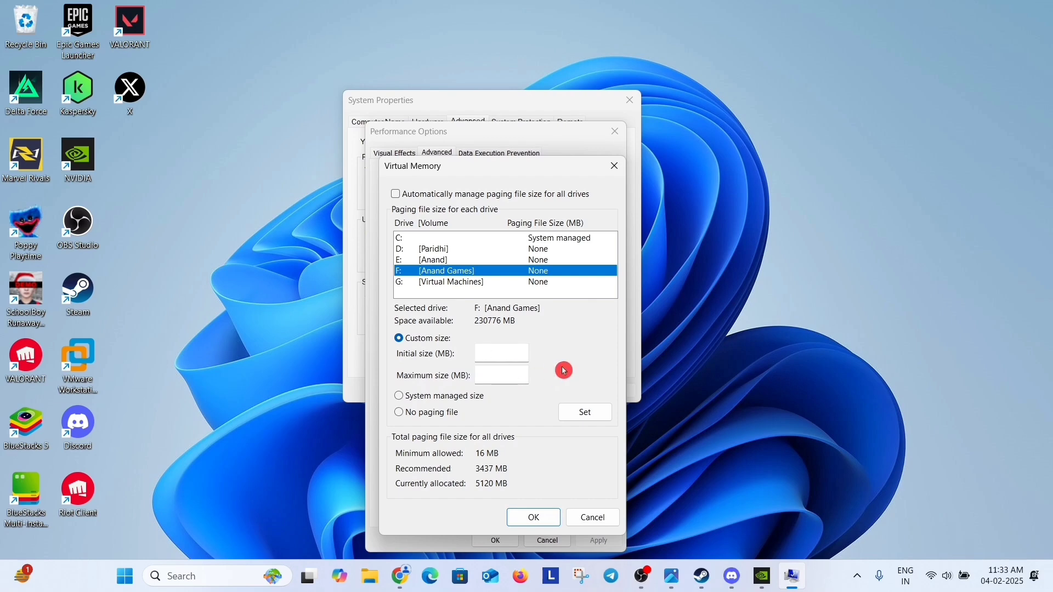
# Apply the virtual memory change, acknowledge the restart notice and close System Properties.
pyautogui.click(533, 519)
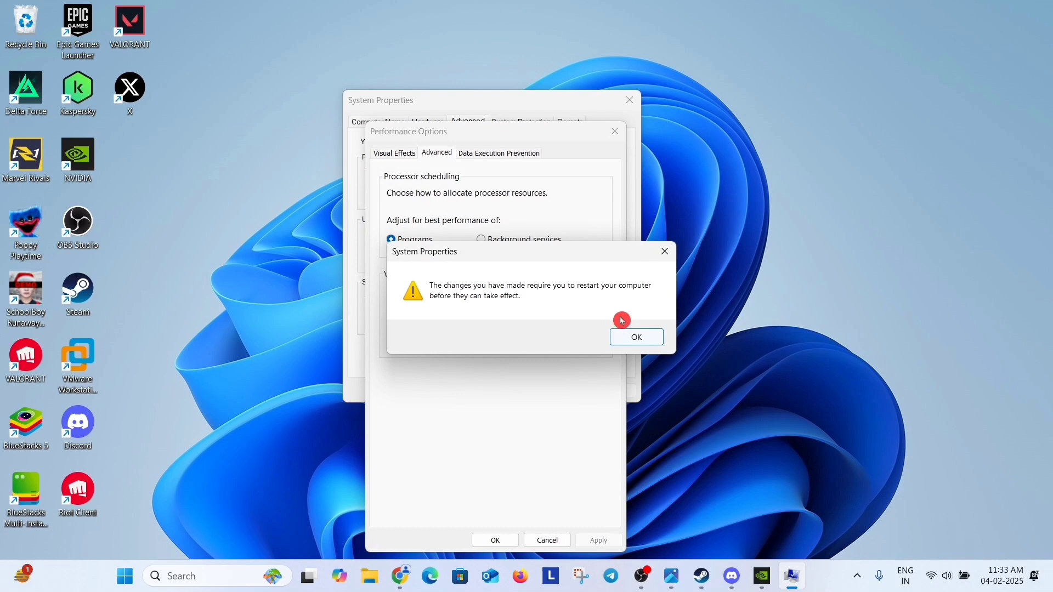
pyautogui.click(637, 337)
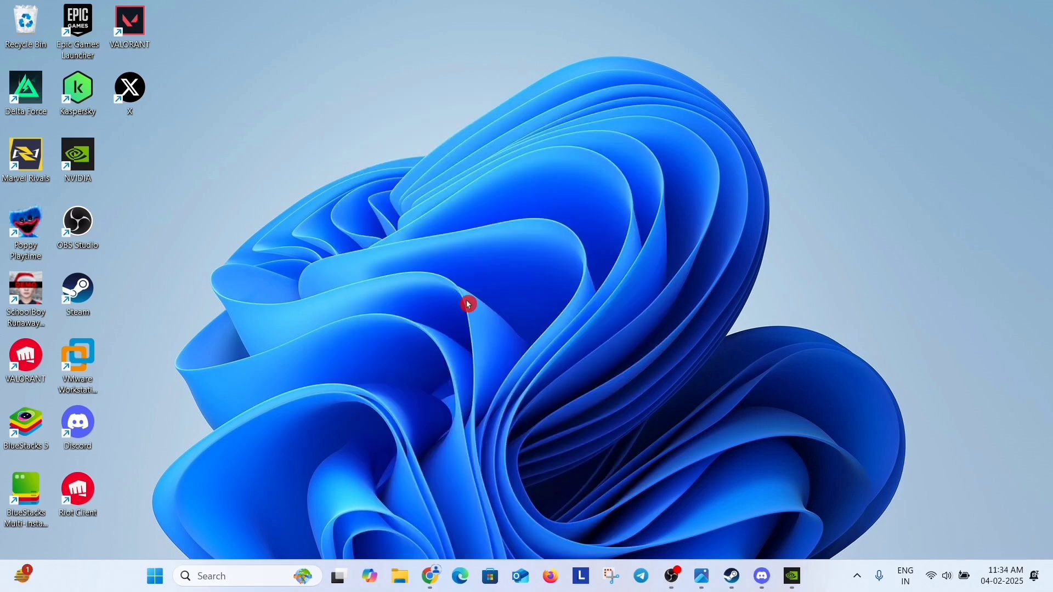
# Check NVIDIA App's Drivers page for Game Ready Driver 572.16, then minimize it.
pyautogui.click(793, 576)
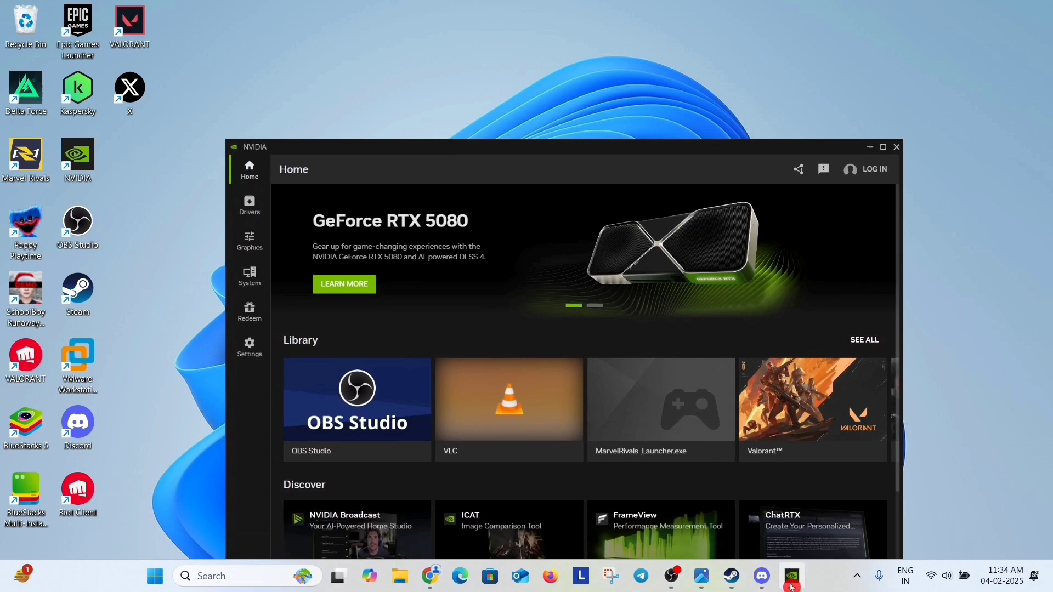
pyautogui.click(111, 94)
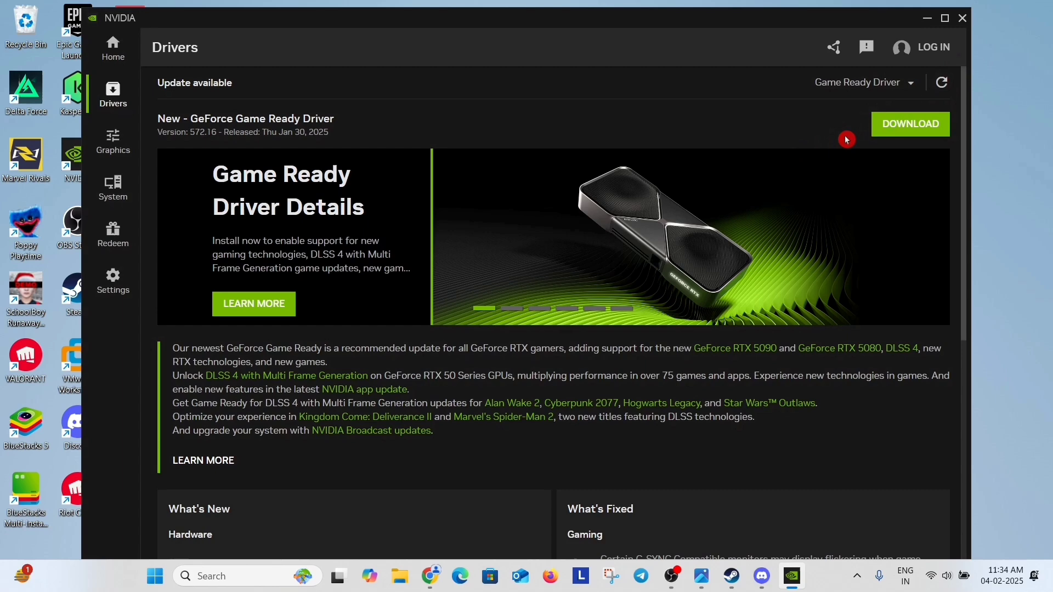
pyautogui.click(804, 134)
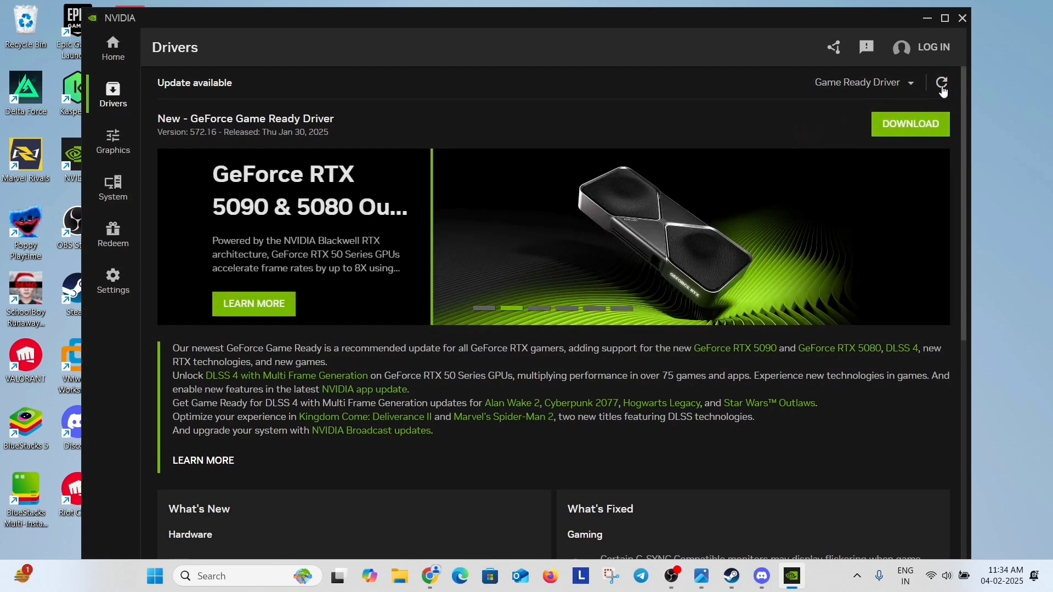
pyautogui.click(926, 18)
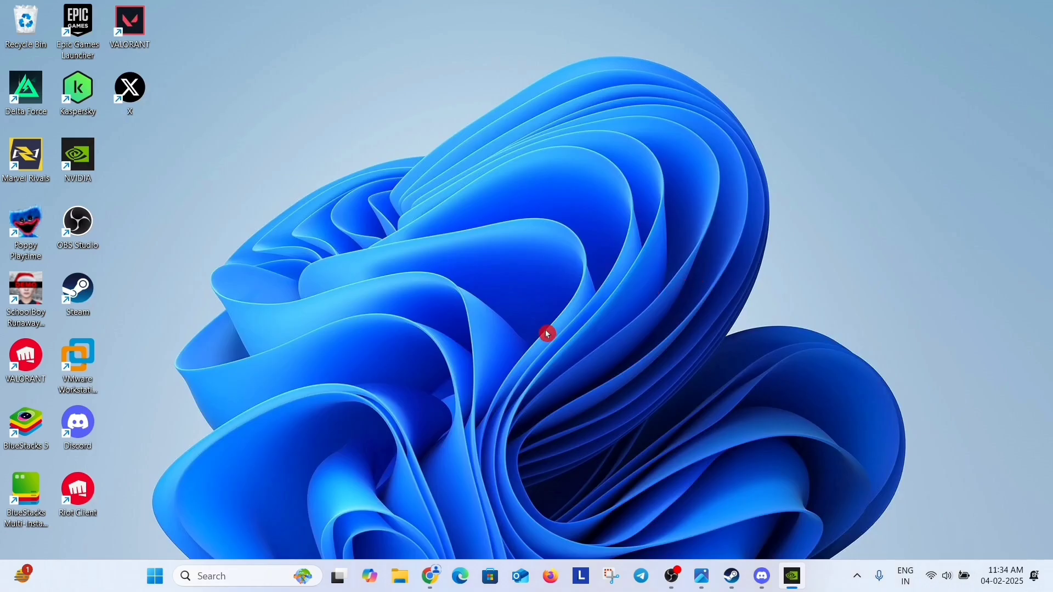
# Review NVIDIA's Manual Driver Search page and AMD's Windows drivers download page in Chrome.
pyautogui.click(438, 510)
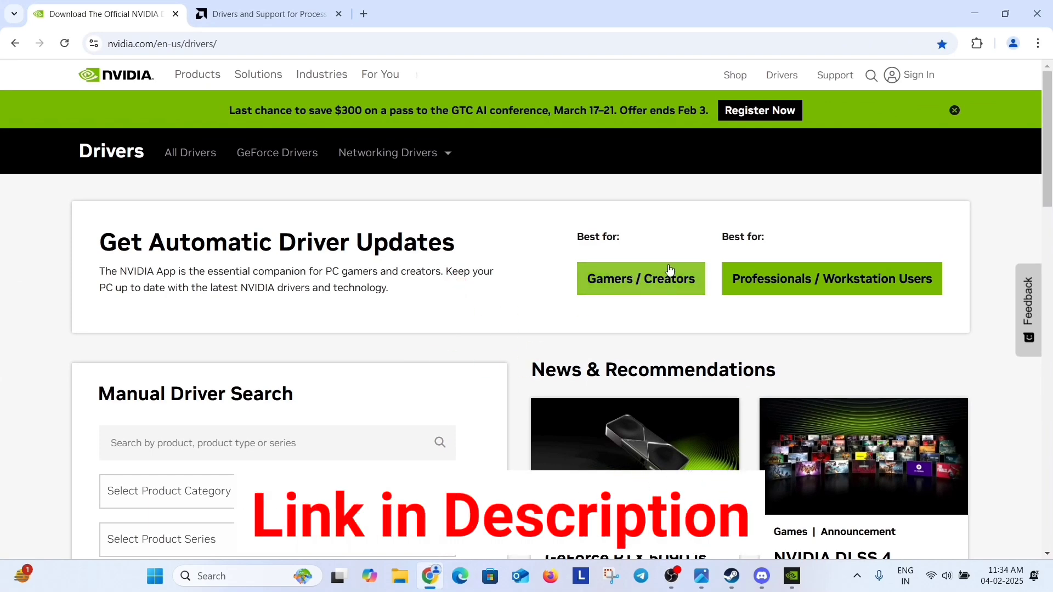
pyautogui.scroll(-4, 181, 305)
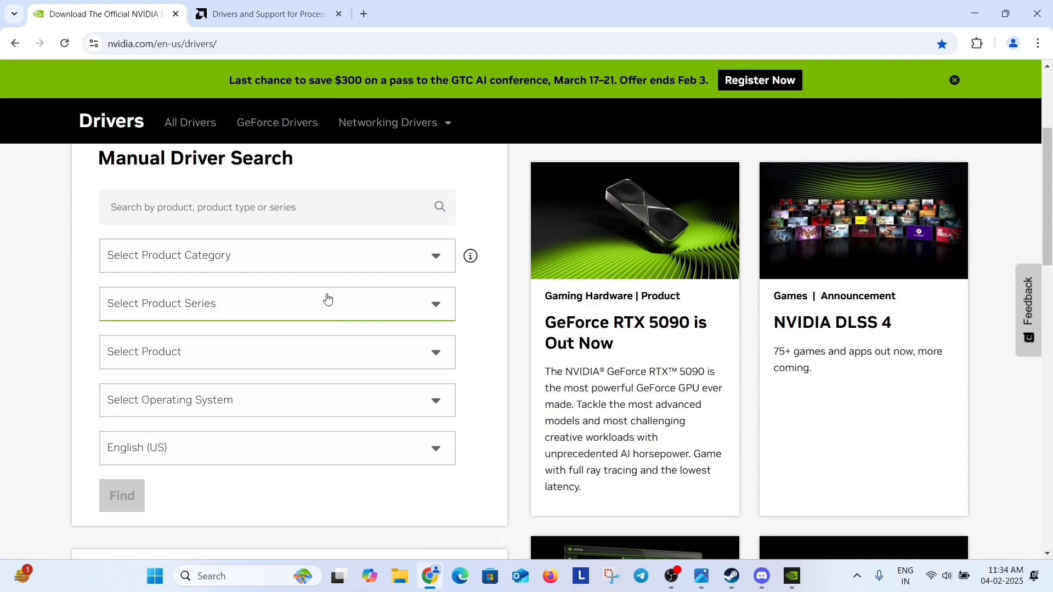
pyautogui.click(271, 12)
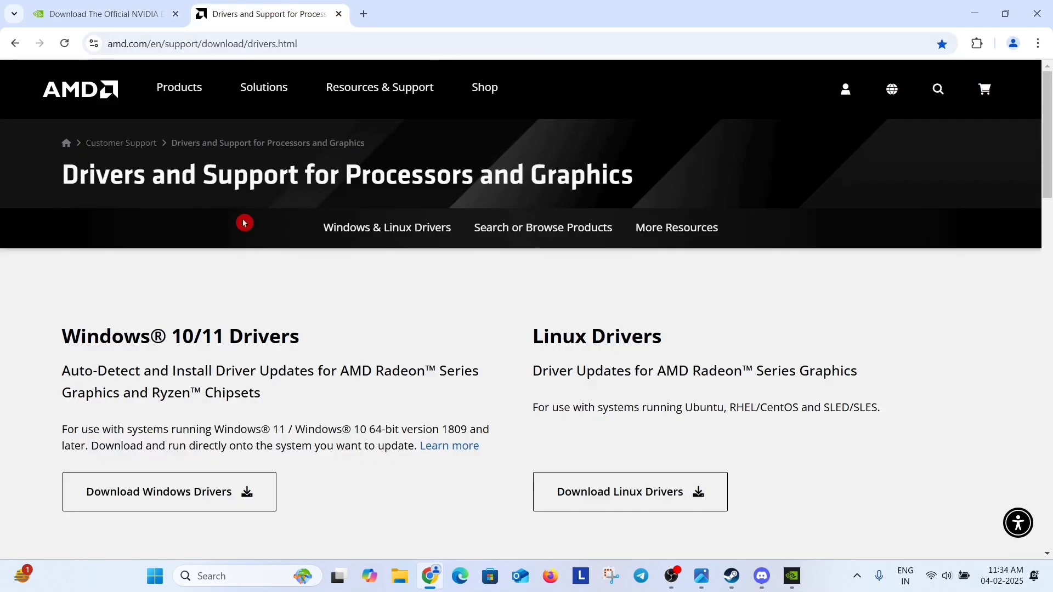
pyautogui.click(185, 494)
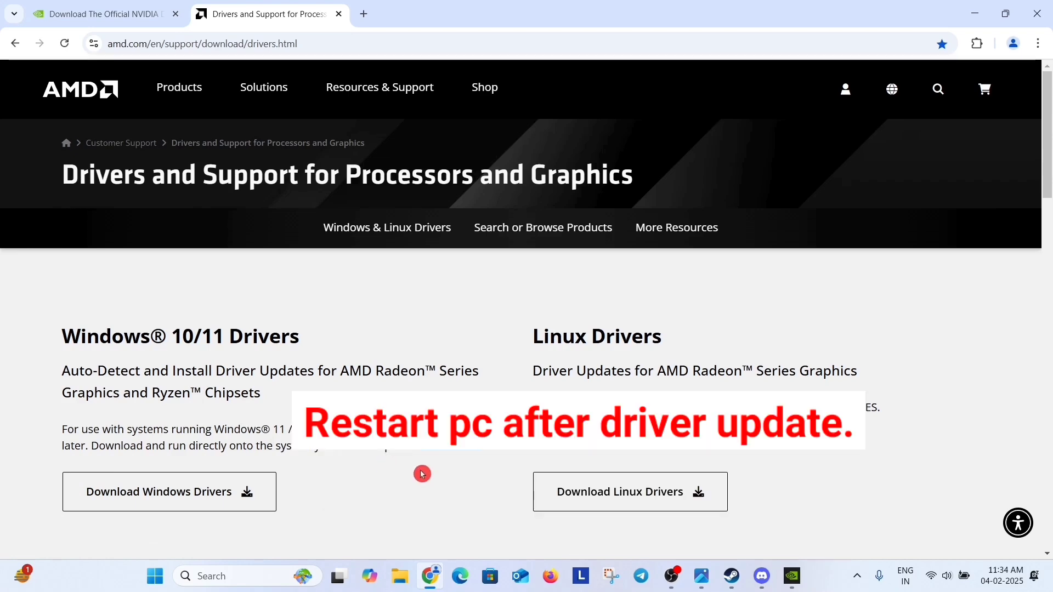
pyautogui.scroll(-7, 460, 479)
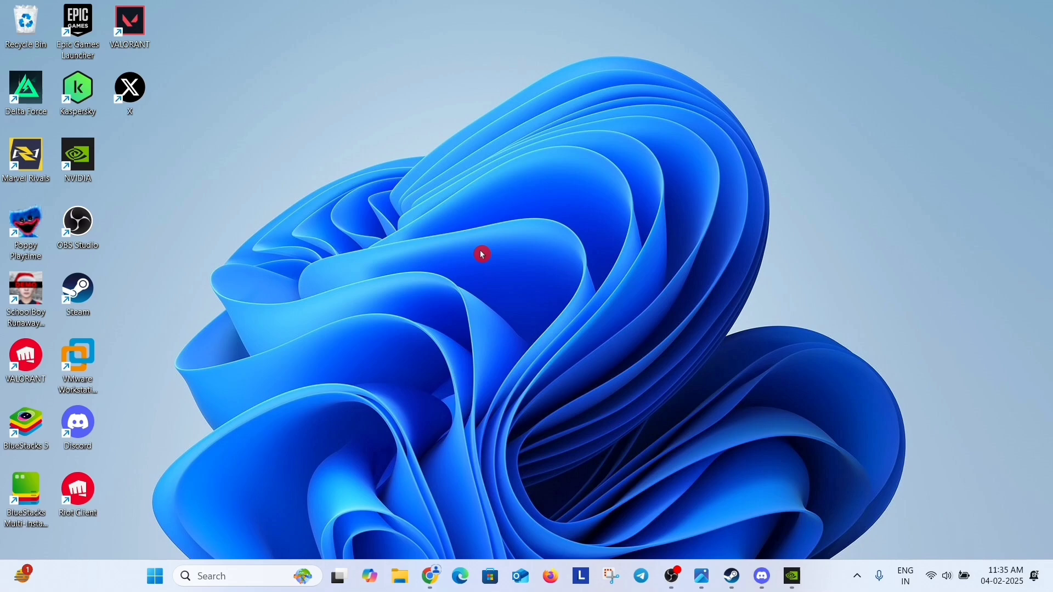
# Open Steam Settings on the In Game section with the Steam Overlay options.
pyautogui.click(732, 576)
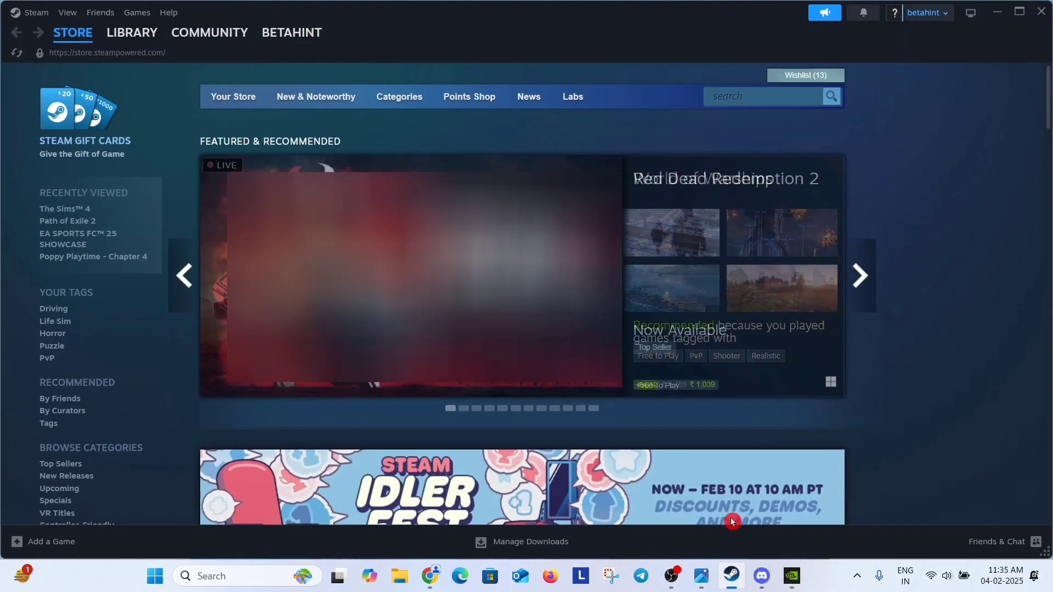
pyautogui.click(38, 13)
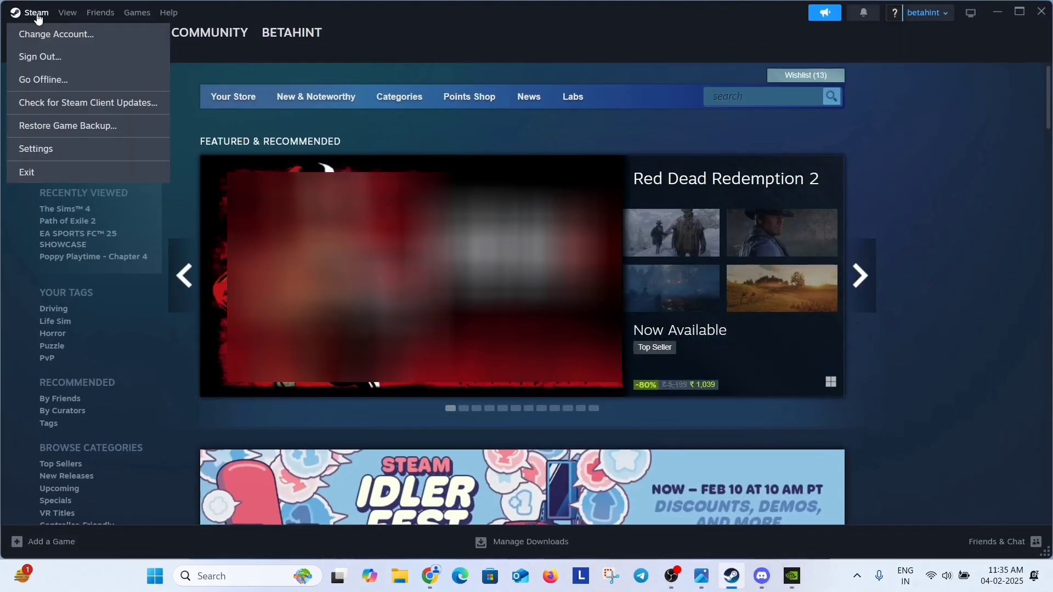
pyautogui.click(107, 147)
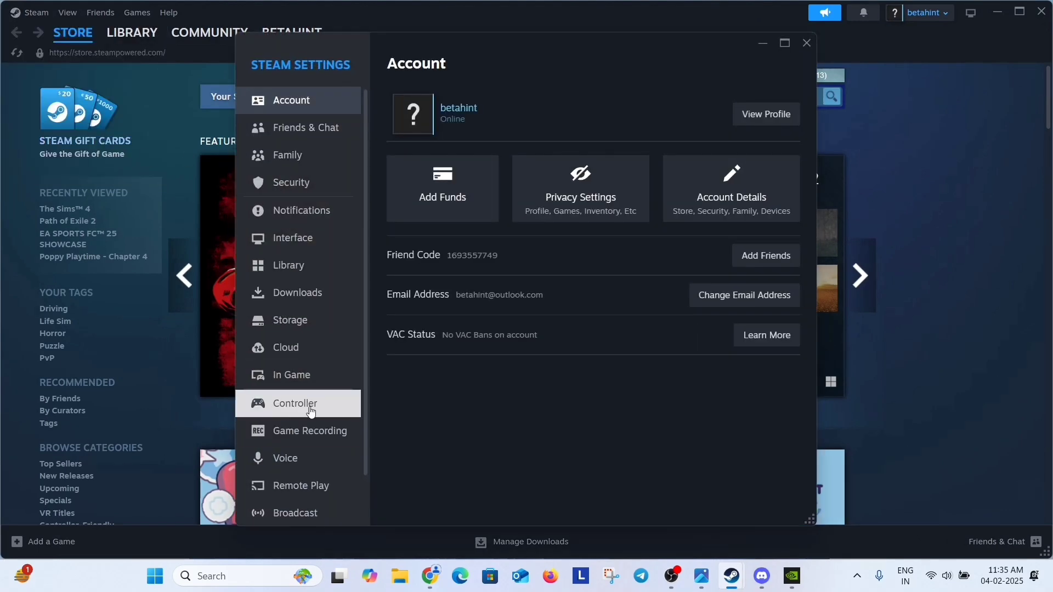
pyautogui.click(312, 376)
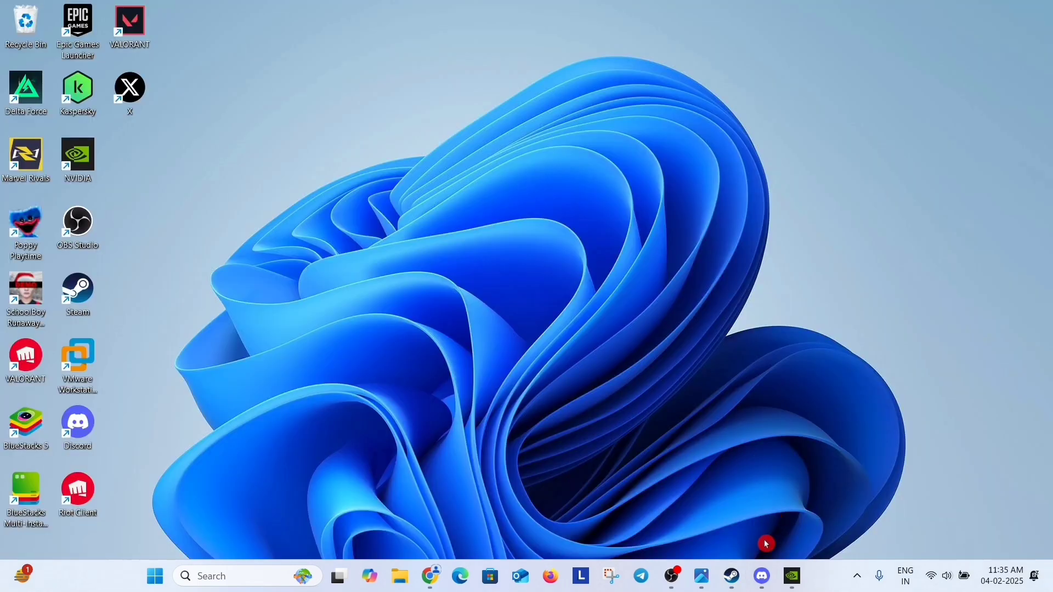
# Open Discord's User Settings on the Game Overlay page.
pyautogui.click(762, 576)
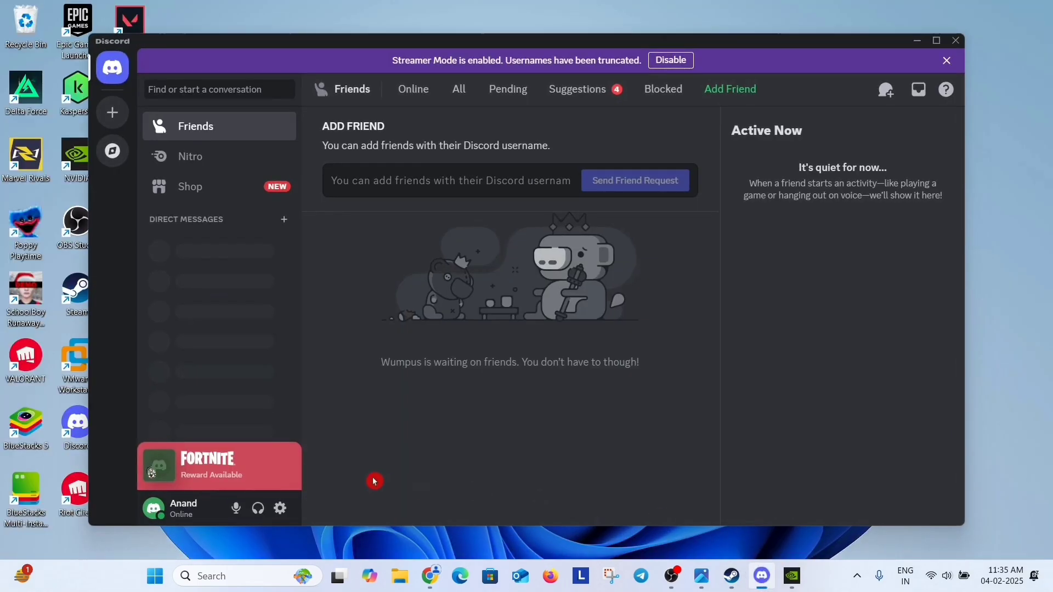
pyautogui.click(278, 510)
pyautogui.scroll(-10, 265, 428)
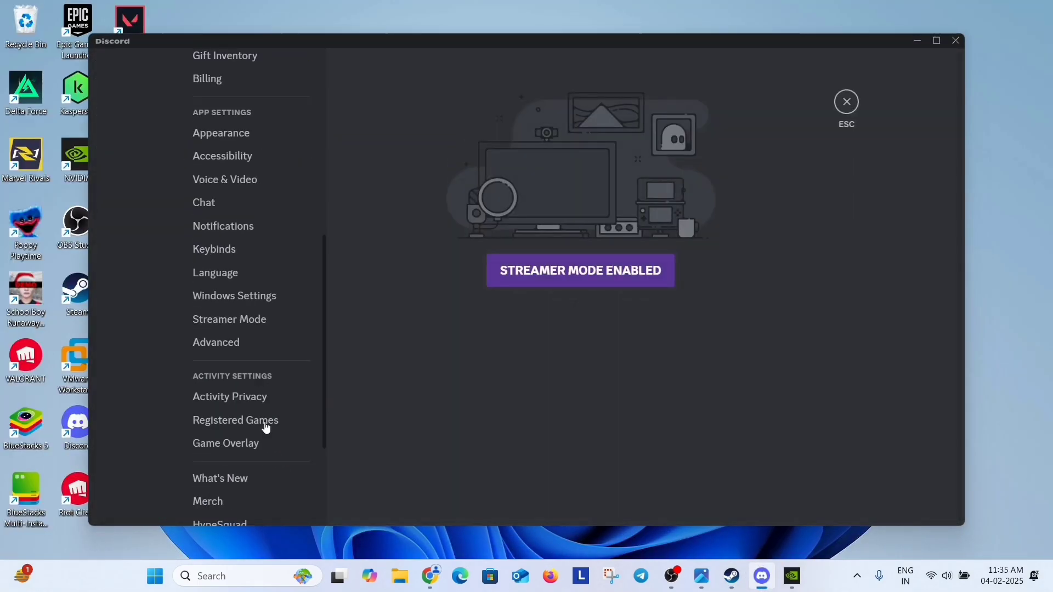
pyautogui.click(259, 274)
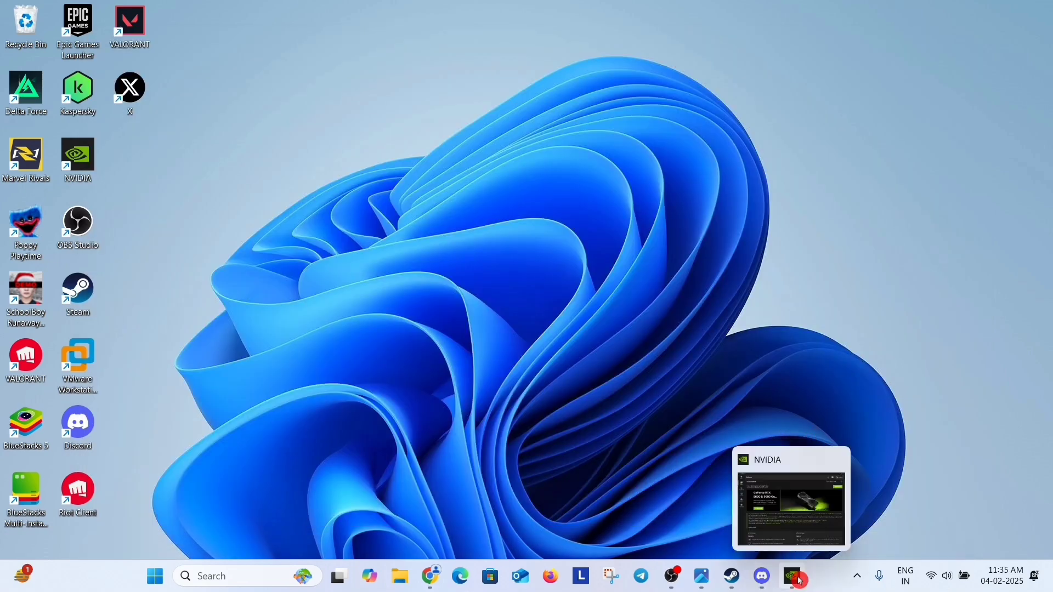
# View the NVIDIA overlay toggle on the NVIDIA app's Settings page, then show the desktop.
pyautogui.click(792, 576)
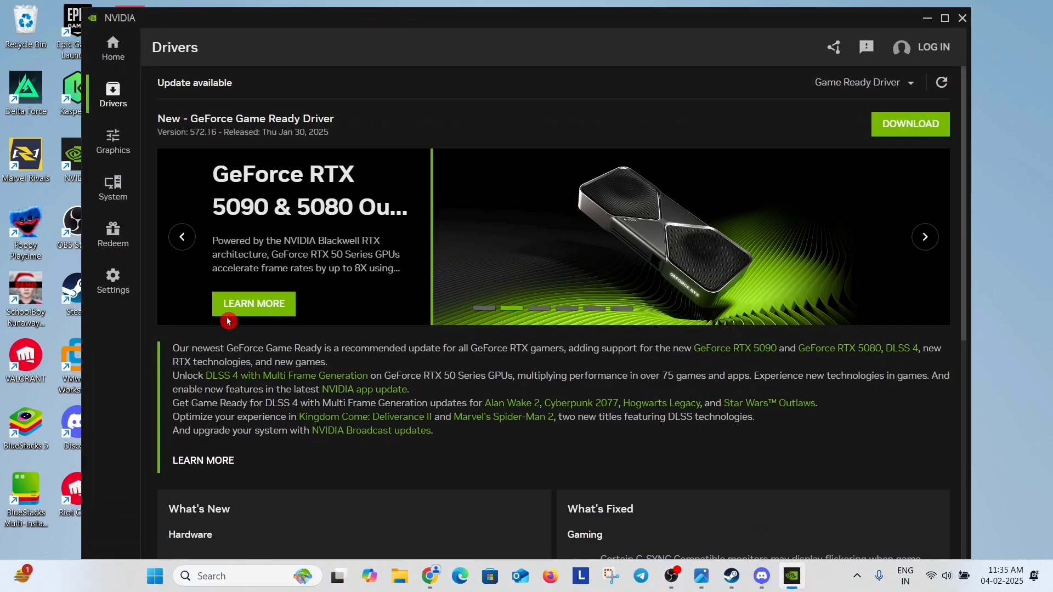
pyautogui.click(132, 292)
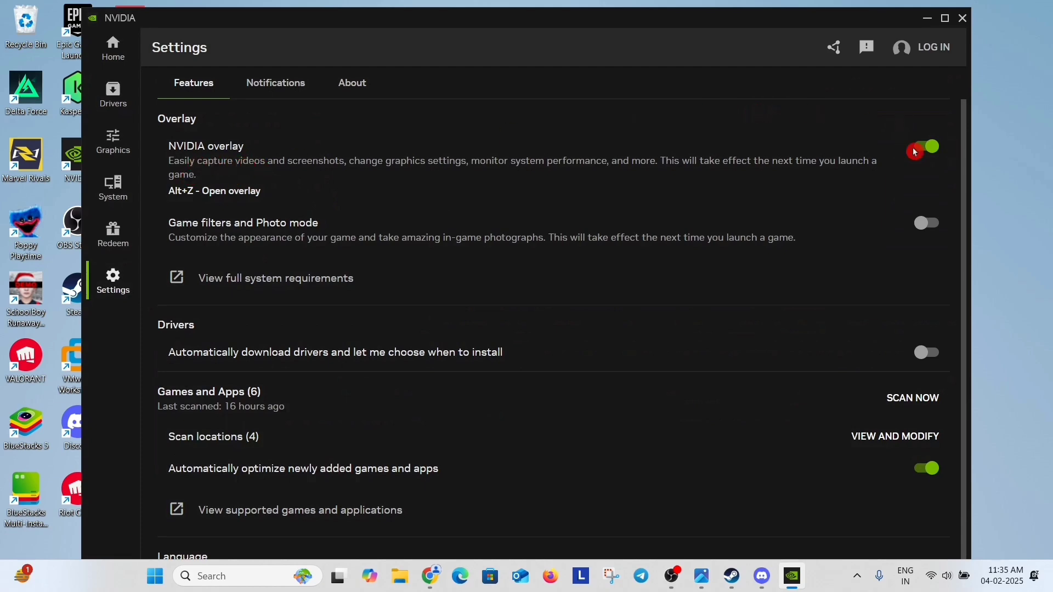
pyautogui.press('super+d')
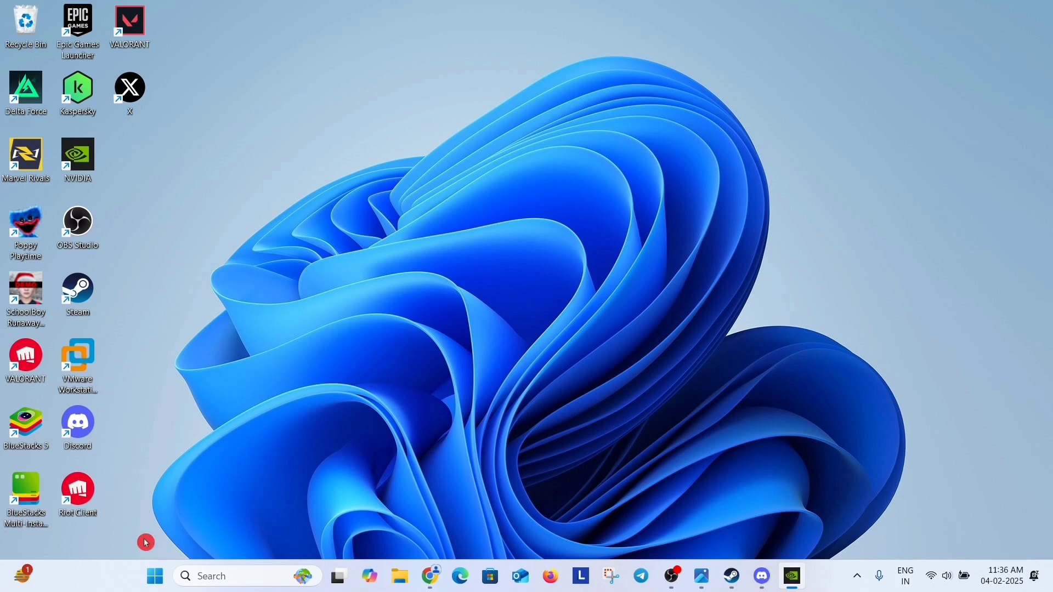
pyautogui.rightClick(152, 575)
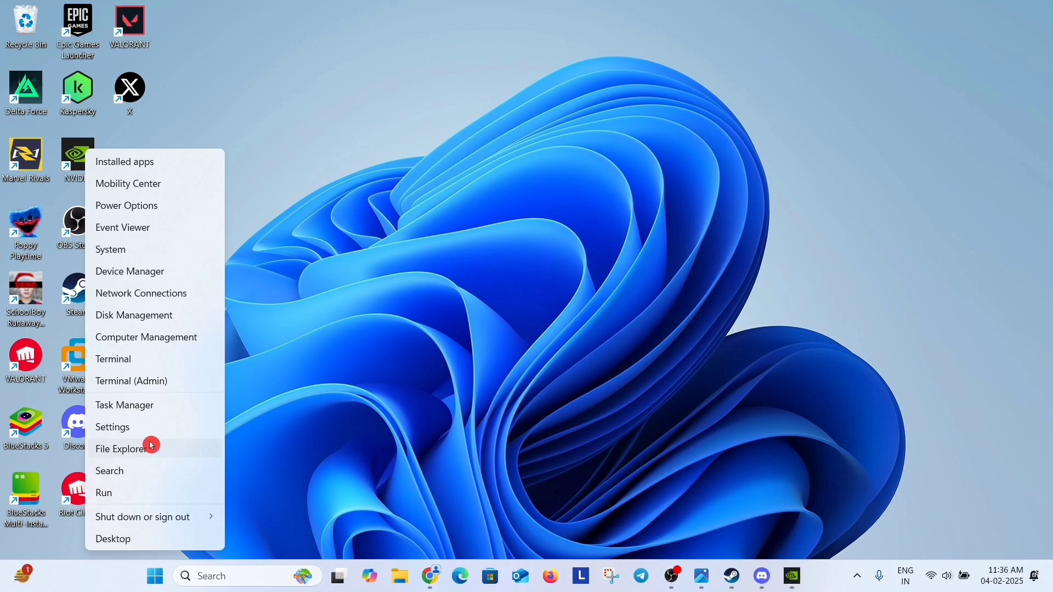
pyautogui.click(198, 406)
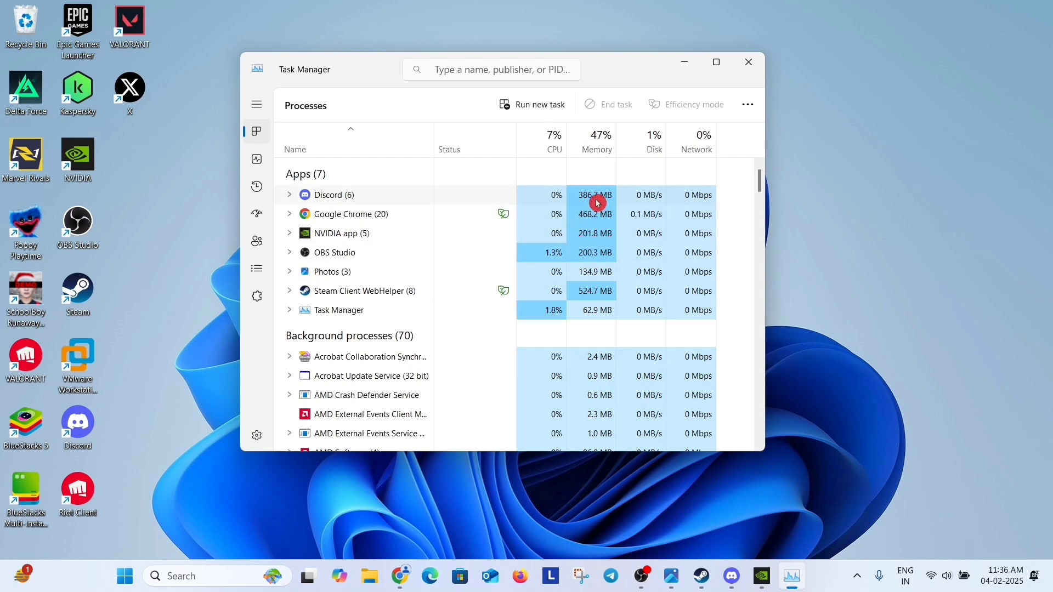
pyautogui.rightClick(384, 214)
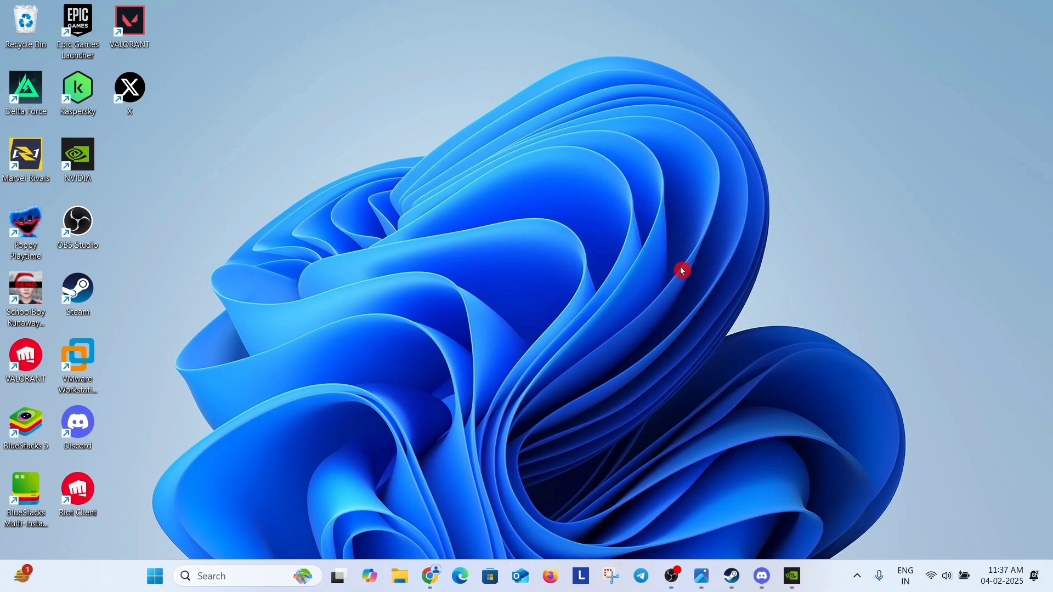
# Open Marvel Rivals' install folder from the Steam Library via Manage > Browse local files.
pyautogui.click(733, 576)
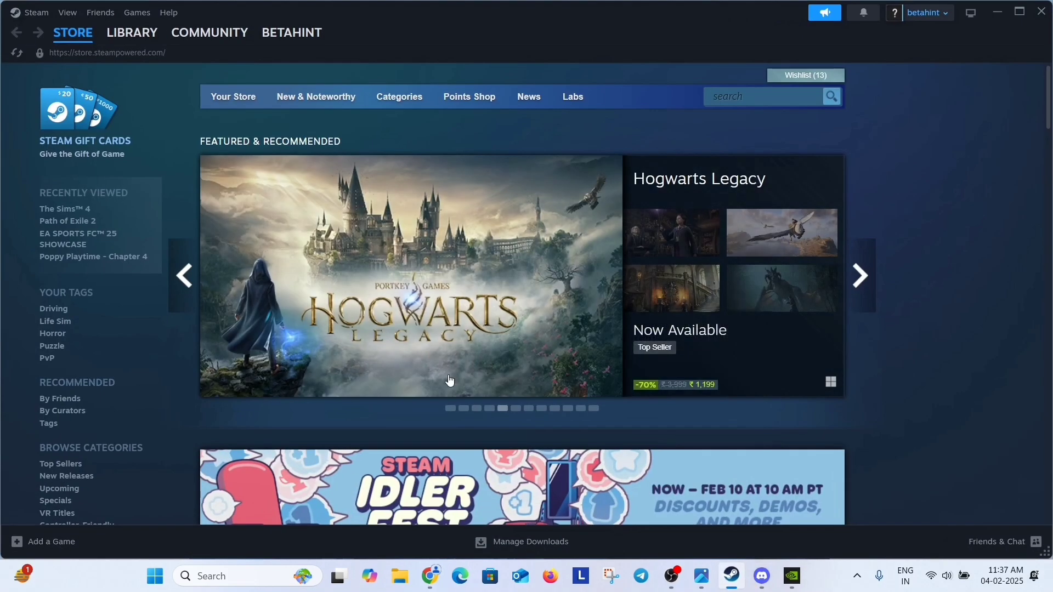
pyautogui.click(141, 35)
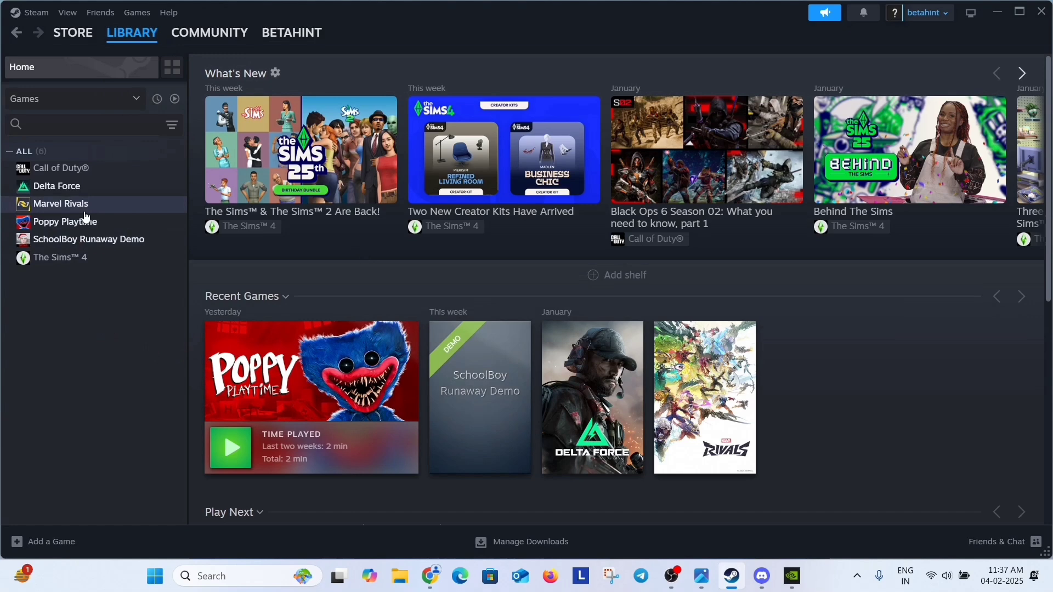
pyautogui.click(121, 212)
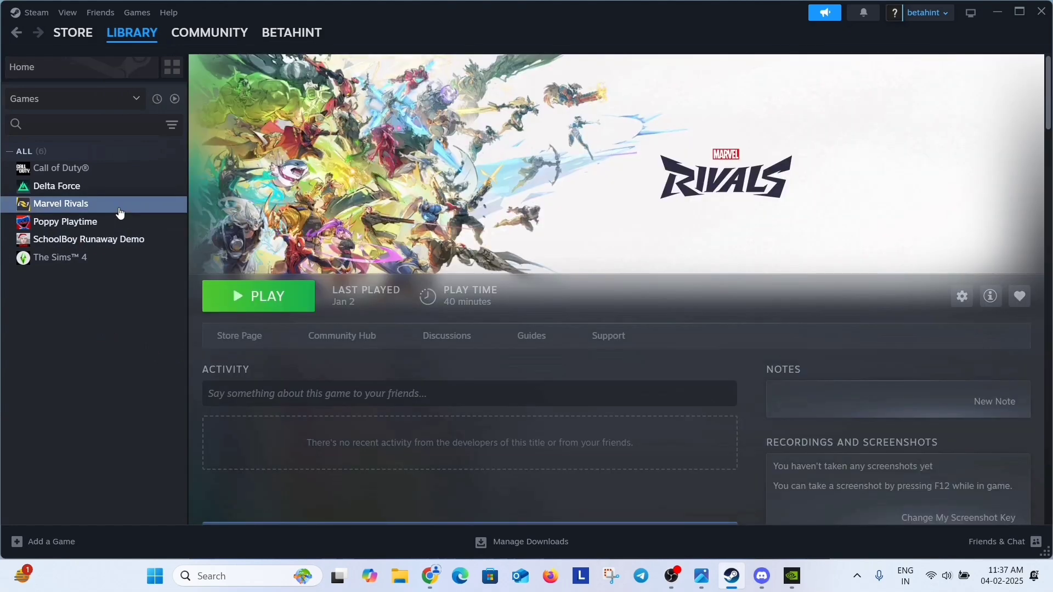
pyautogui.rightClick(123, 211)
pyautogui.moveTo(170, 294)
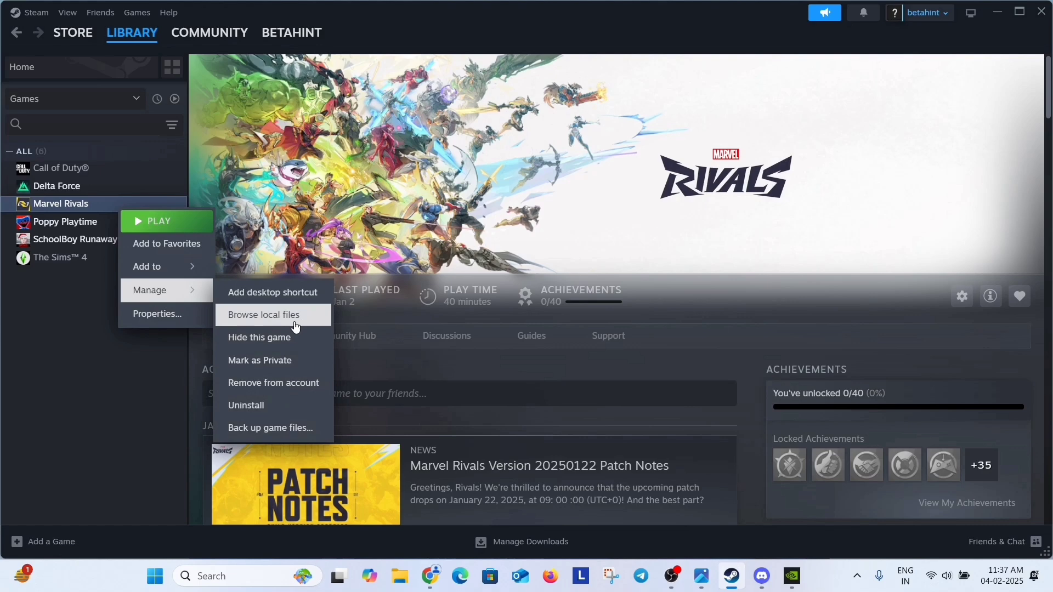
pyautogui.click(312, 325)
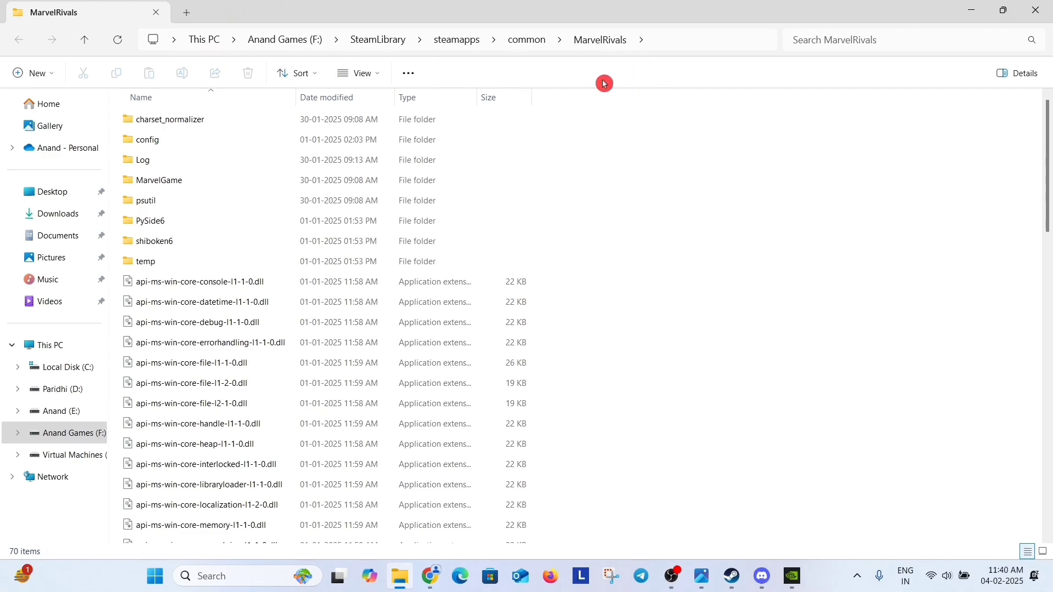
# Minimize the game folder and open Windows Graphics settings with a 'graphic' search.
pyautogui.click(972, 11)
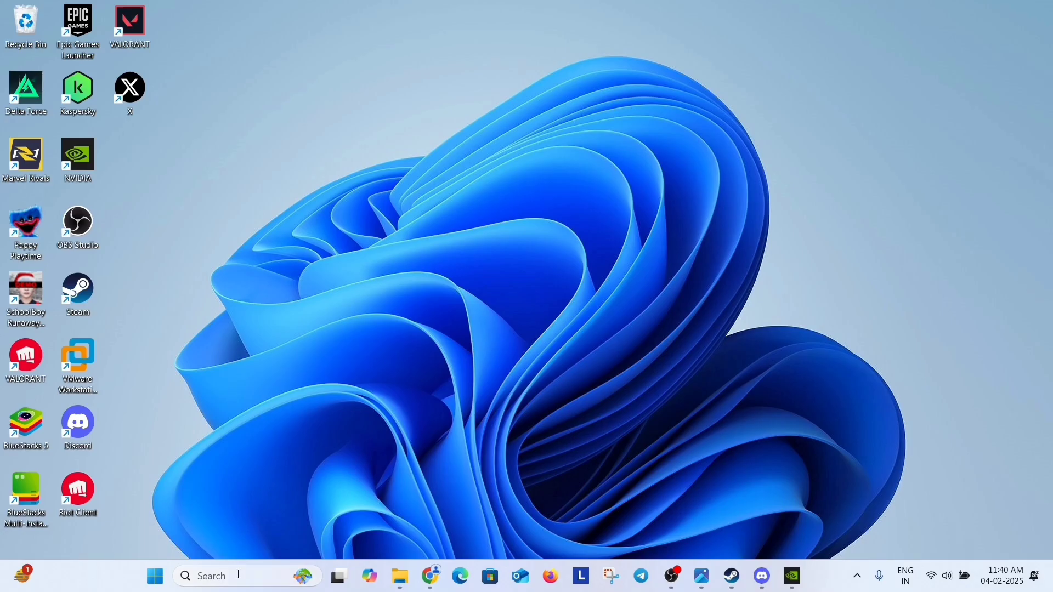
pyautogui.click(239, 575)
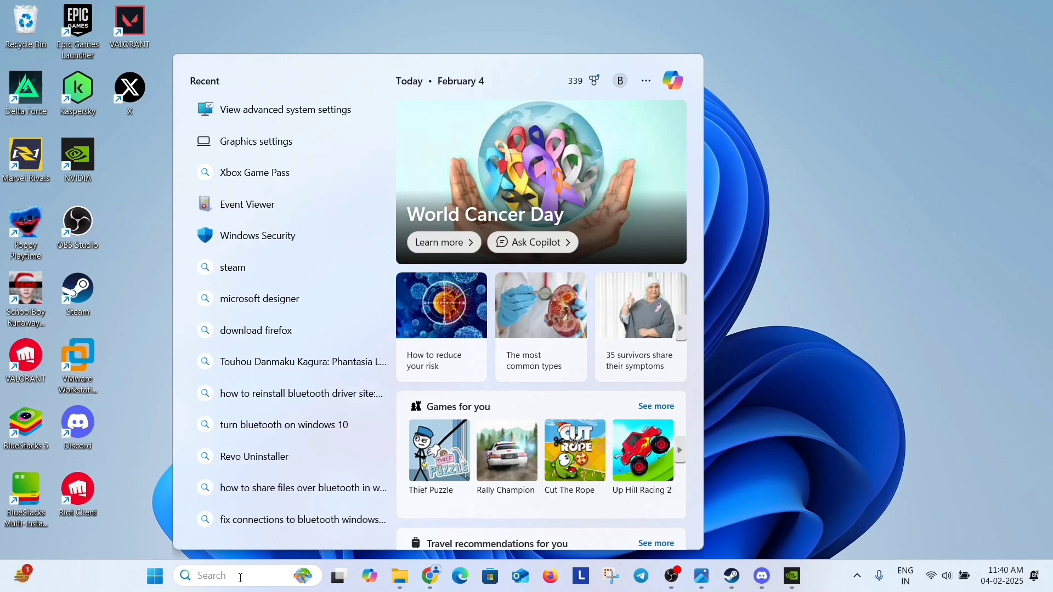
pyautogui.write('graphic')
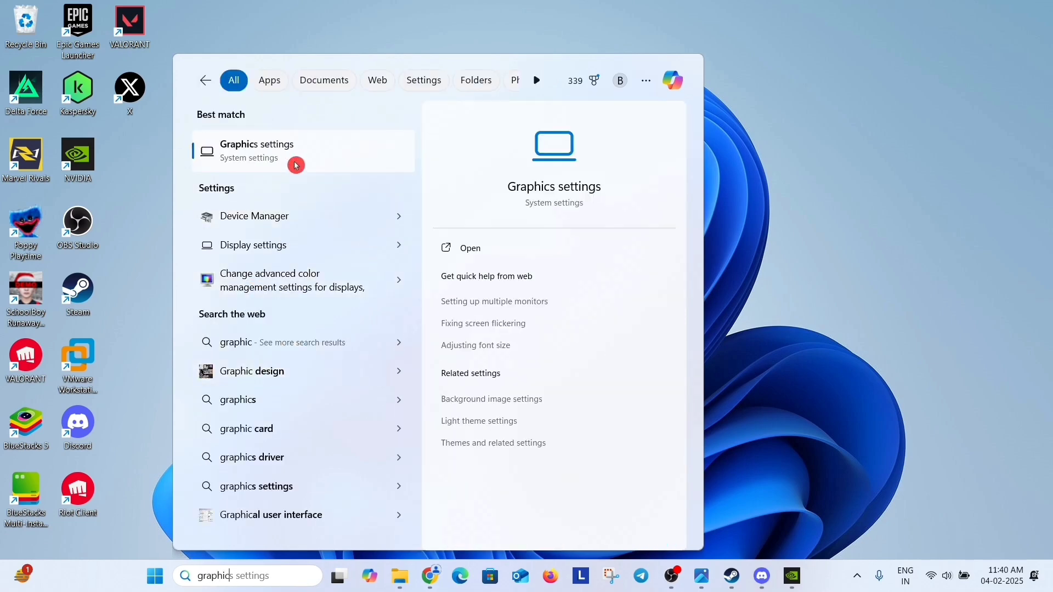
pyautogui.click(332, 153)
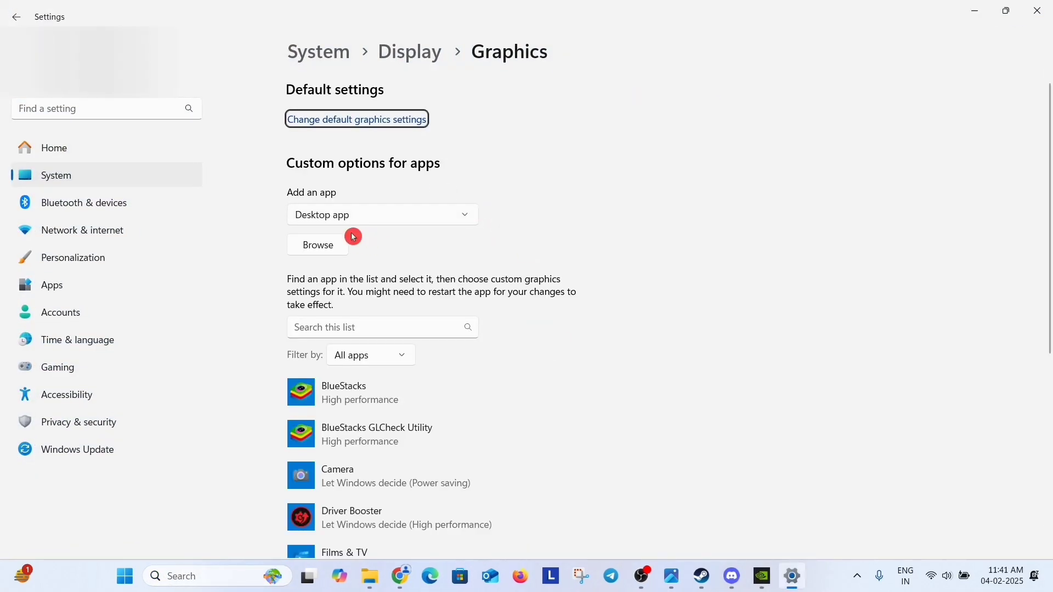
# Add MarvelRivals_Launcher.exe from F:\SteamLibrary\steamapps\common\MarvelRivals to the graphics list.
pyautogui.click(331, 250)
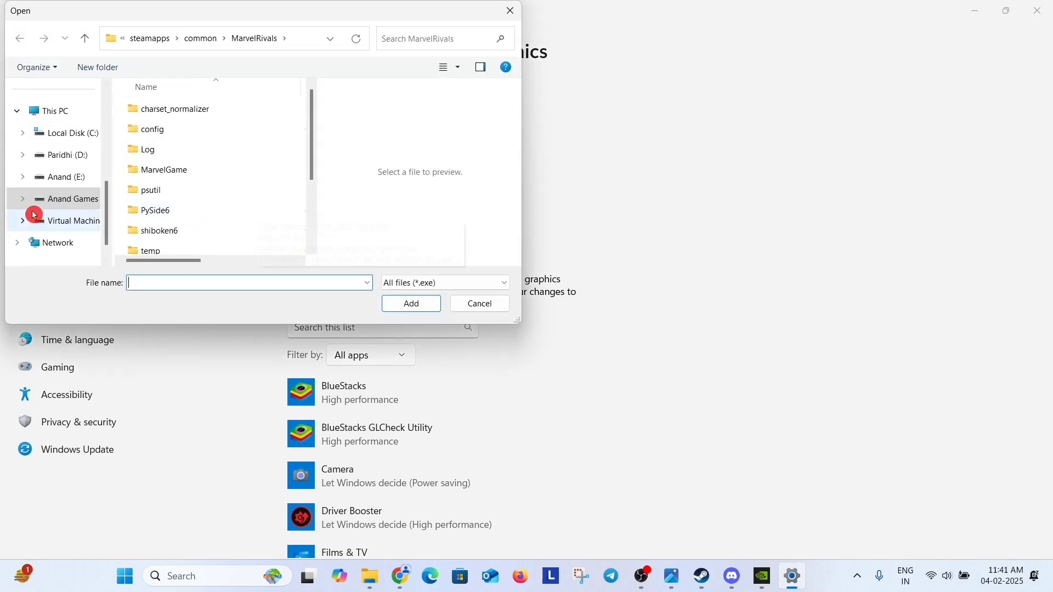
pyautogui.click(75, 205)
pyautogui.click(186, 128)
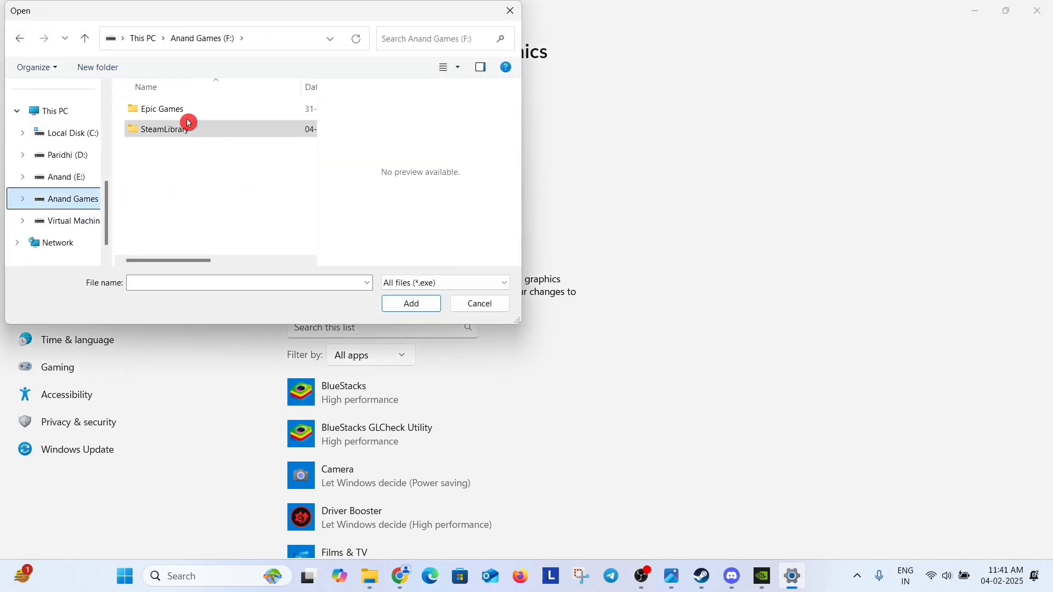
pyautogui.doubleClick(220, 131)
pyautogui.doubleClick(224, 111)
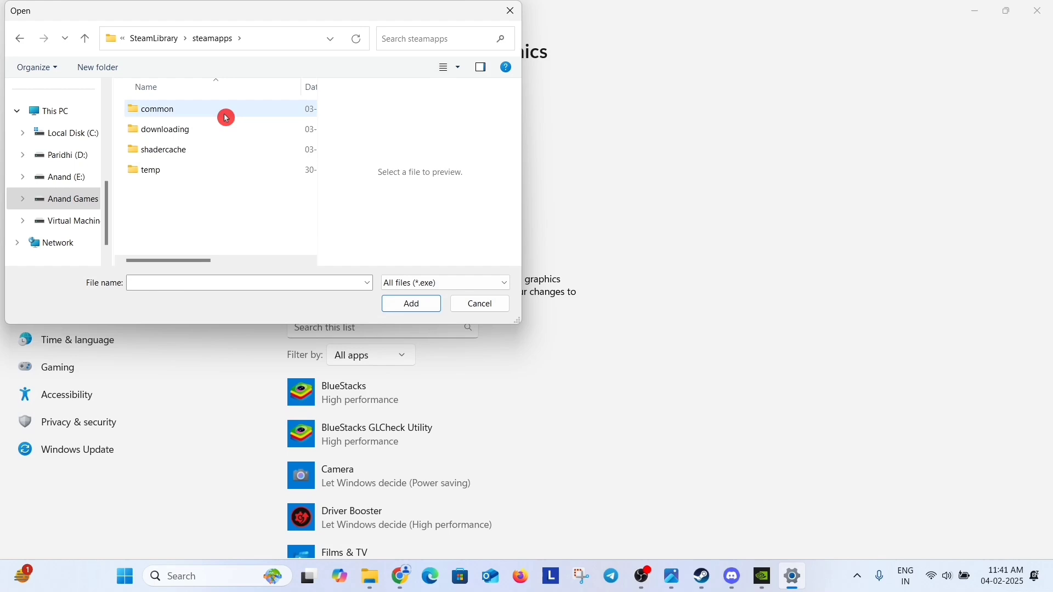
pyautogui.doubleClick(225, 118)
pyautogui.doubleClick(222, 134)
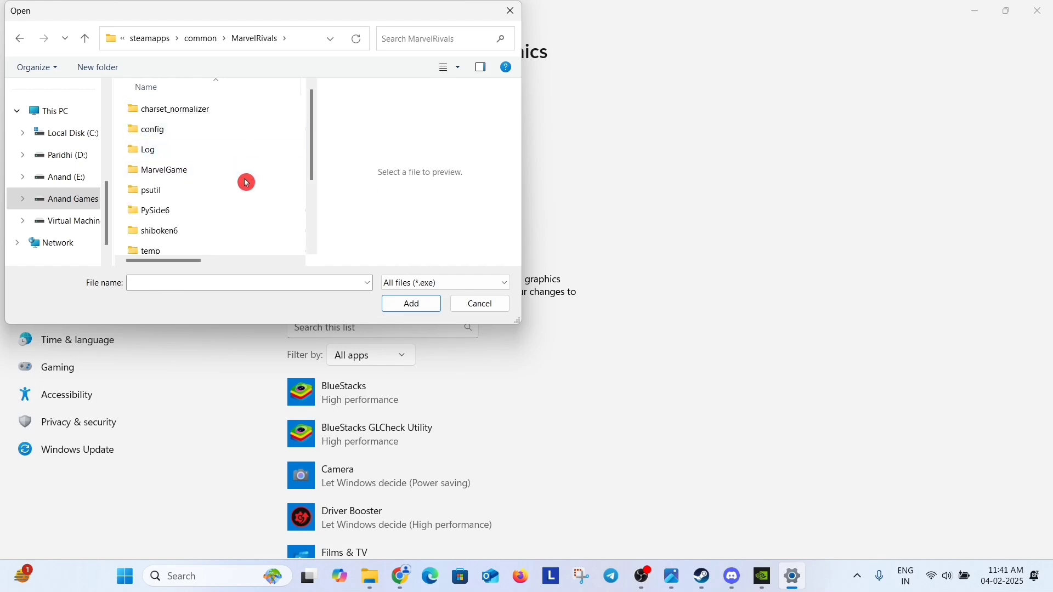
pyautogui.scroll(-1, 249, 176)
pyautogui.click(222, 185)
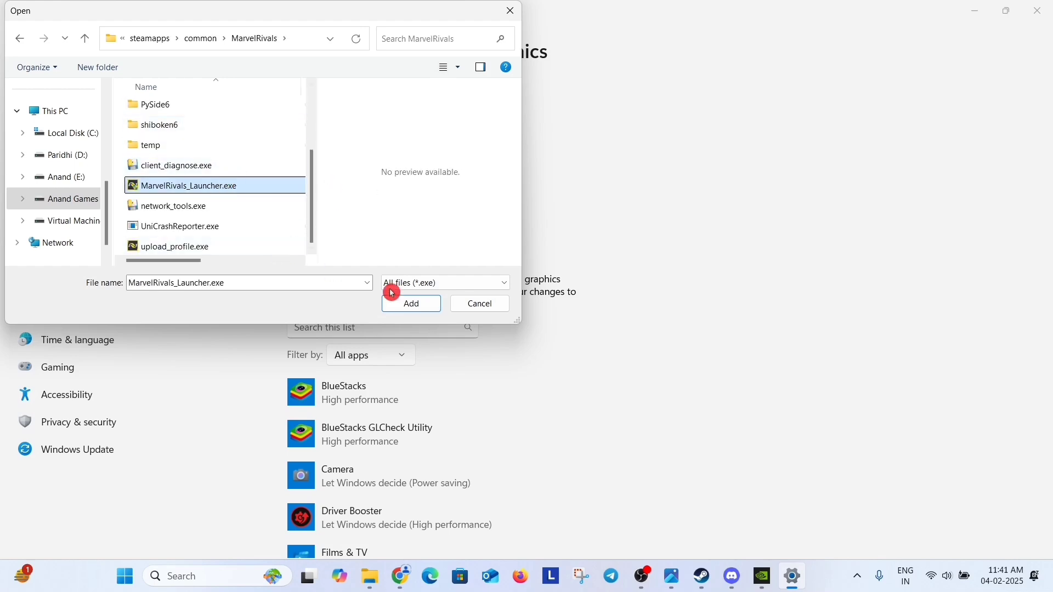
pyautogui.click(412, 305)
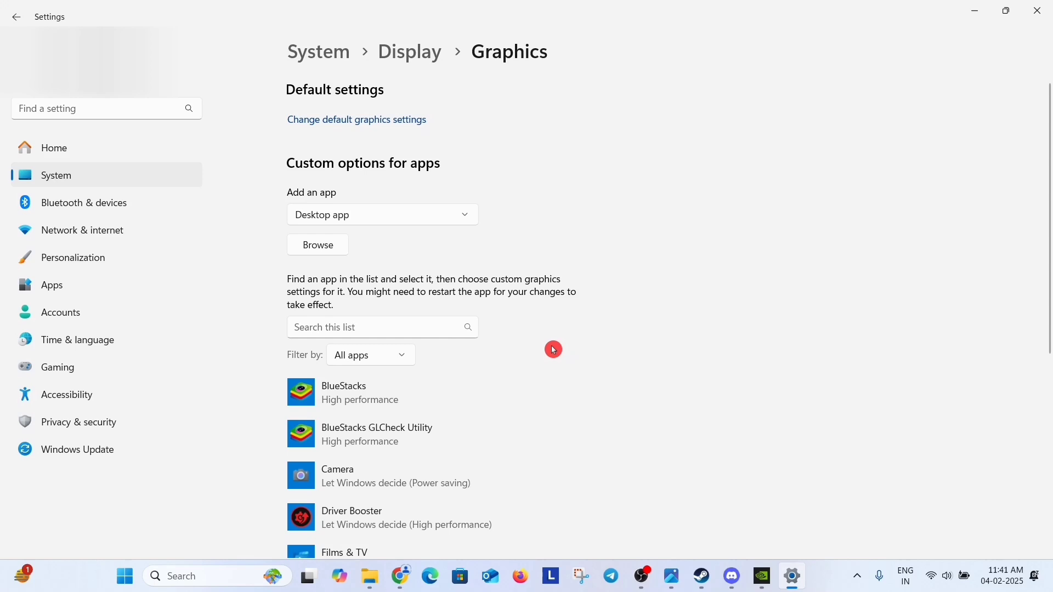
# Open the graphics preference options for MarvelRivals_Launcher.exe in the Graphics list.
pyautogui.scroll(-5, 553, 350)
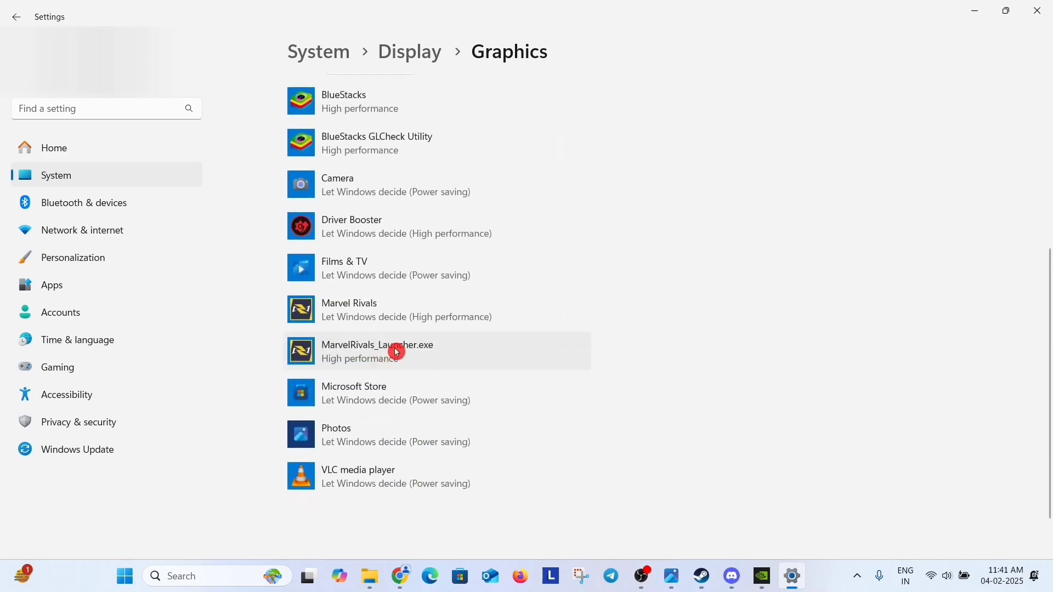
pyautogui.click(419, 353)
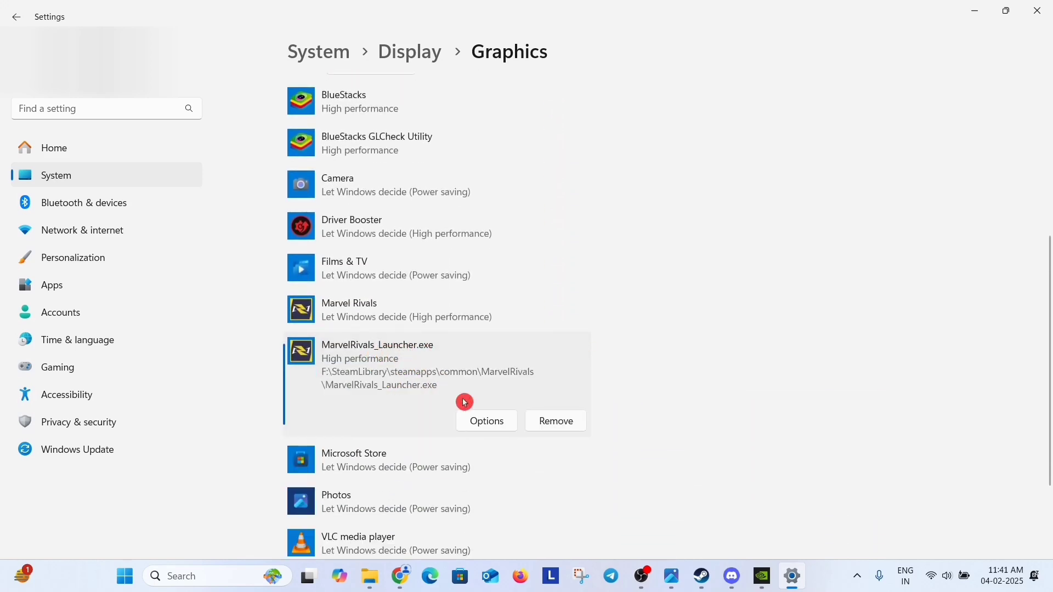
pyautogui.click(494, 420)
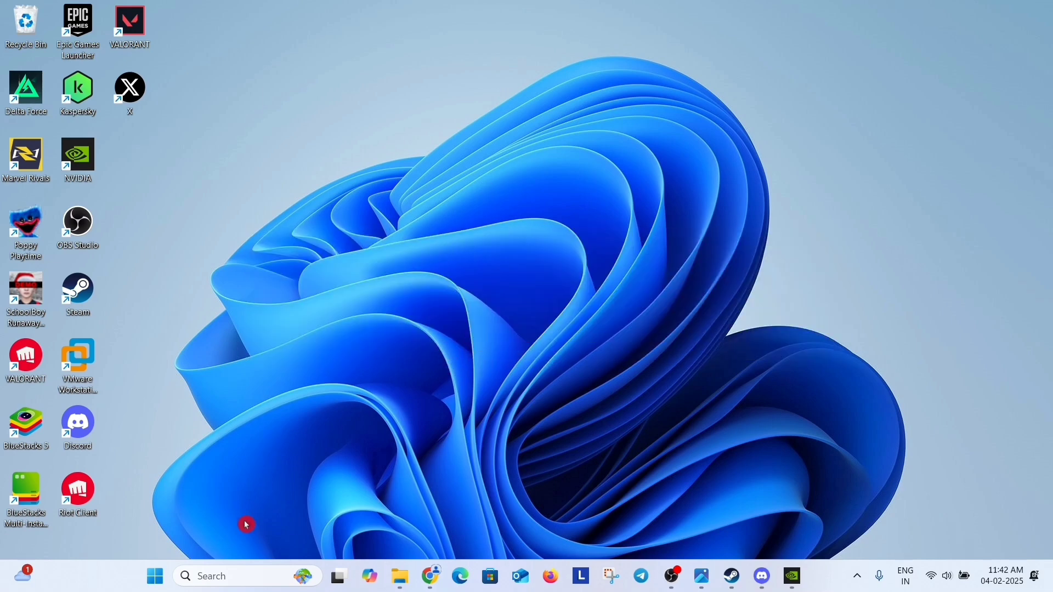
pyautogui.click(235, 574)
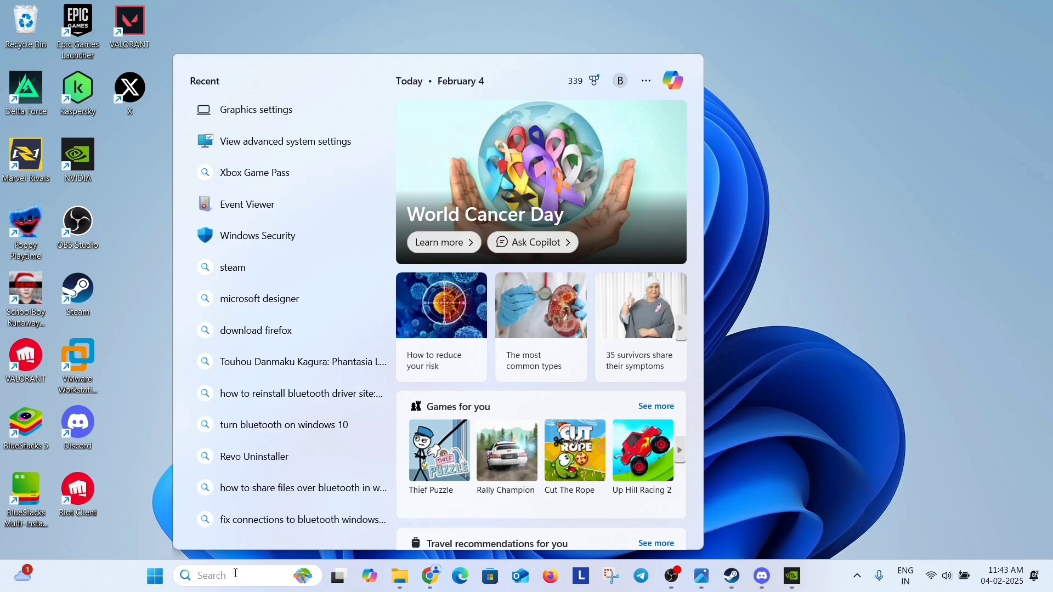
pyautogui.write('graphics settings')
pyautogui.click(310, 240)
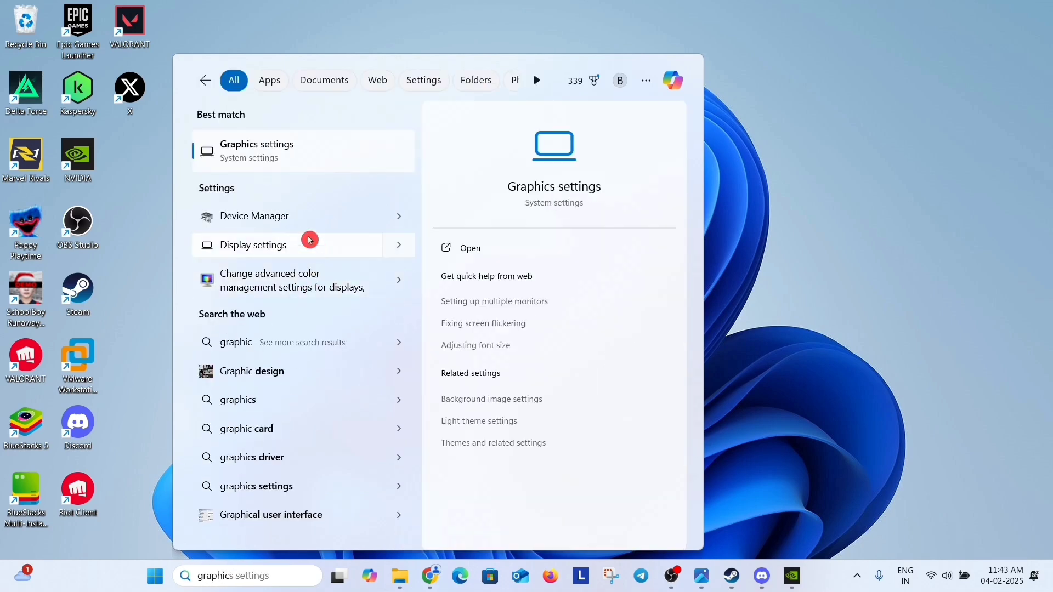
pyautogui.click(331, 158)
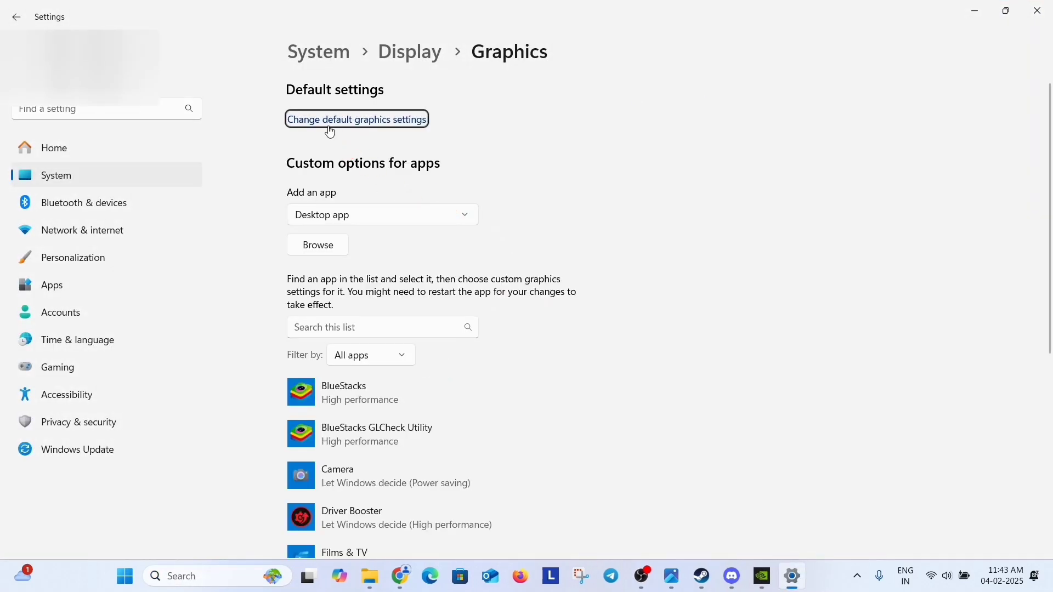
pyautogui.click(390, 122)
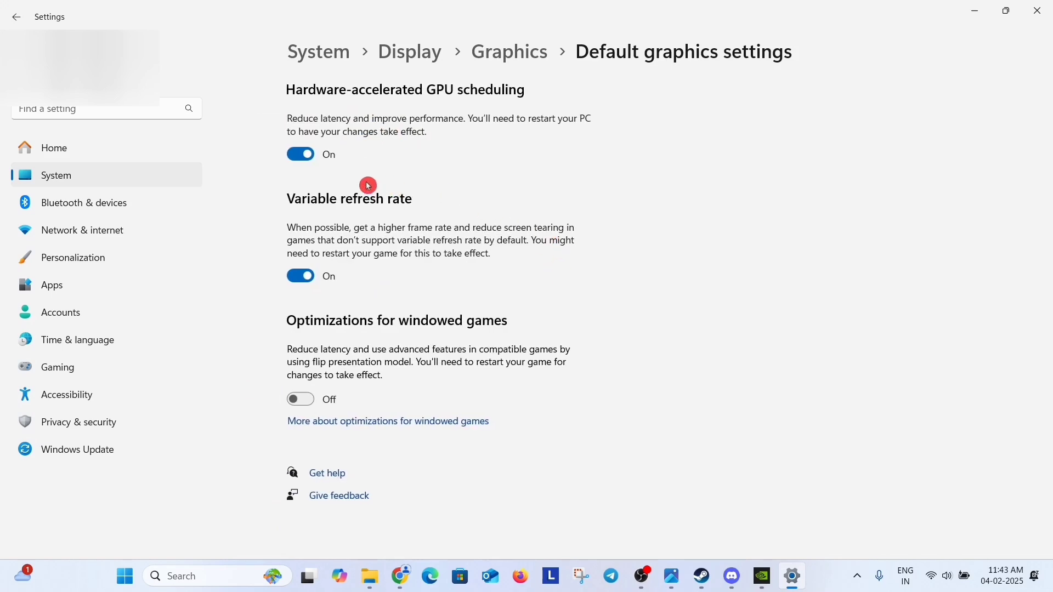